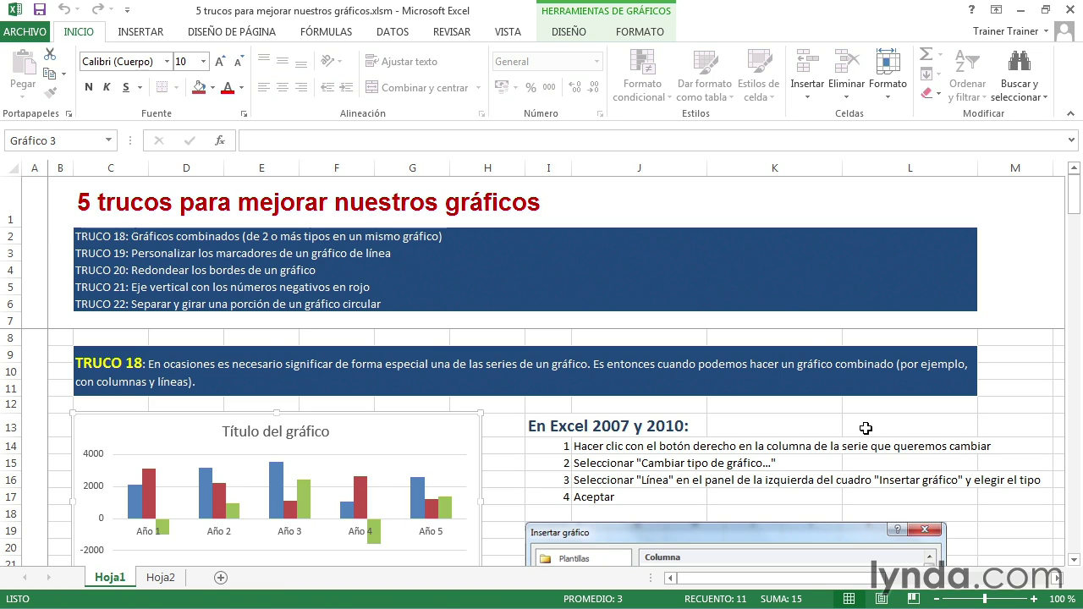
Step: Open Cambiar tipo de gráfico for the TRUCO 18 chart and choose Cuadro combinado
scroll(867, 428, "down", 1)
scroll(867, 428, "down", 1)
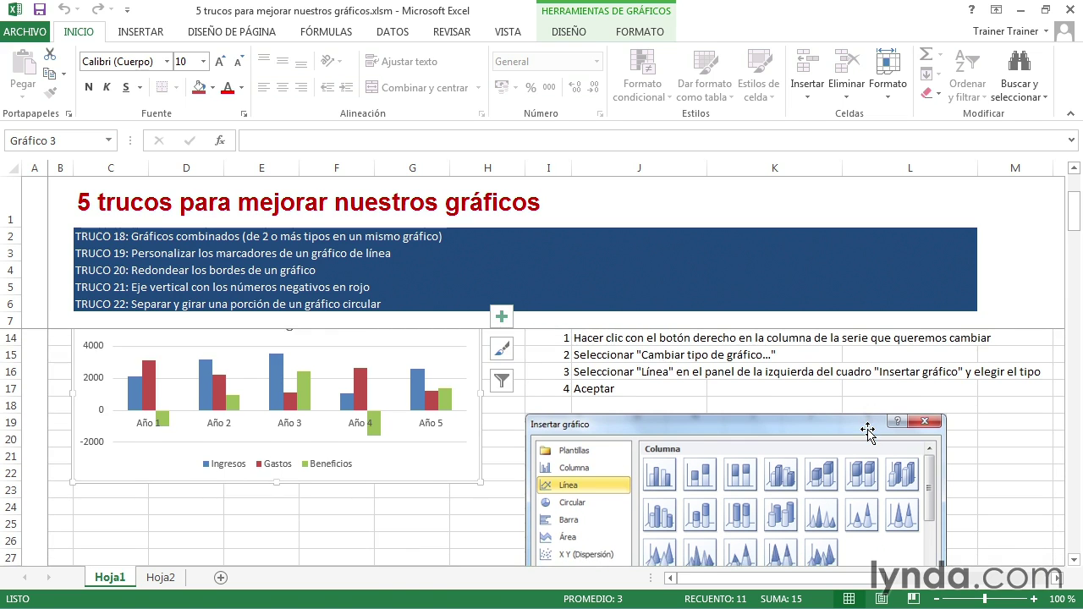
scroll(868, 432, "down", 1)
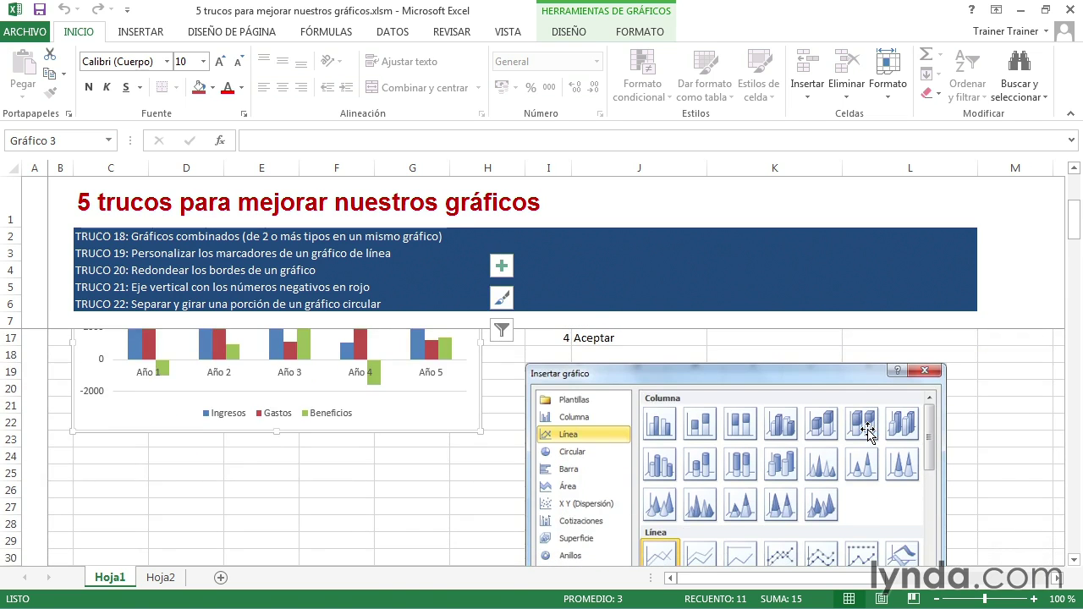
scroll(868, 432, "down", 1)
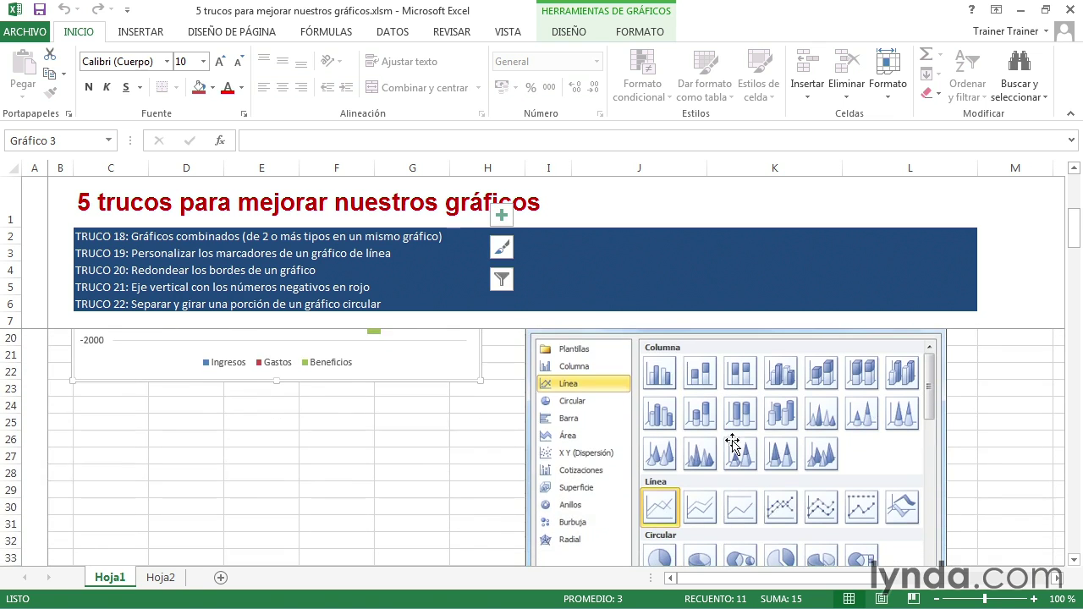
scroll(474, 445, "up", 1)
scroll(474, 445, "up", 1)
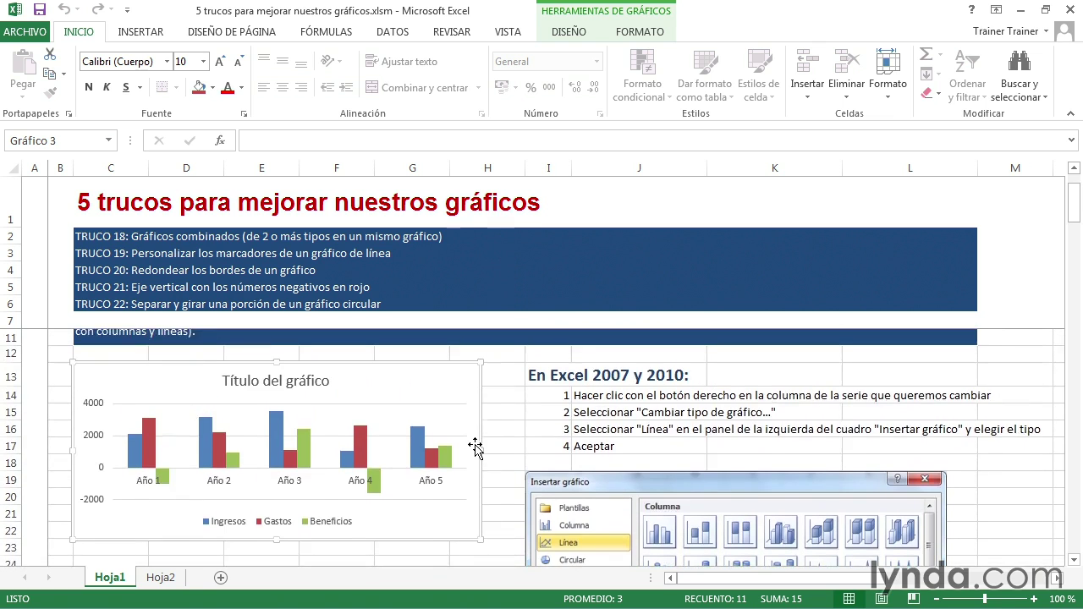
scroll(476, 445, "up", 2)
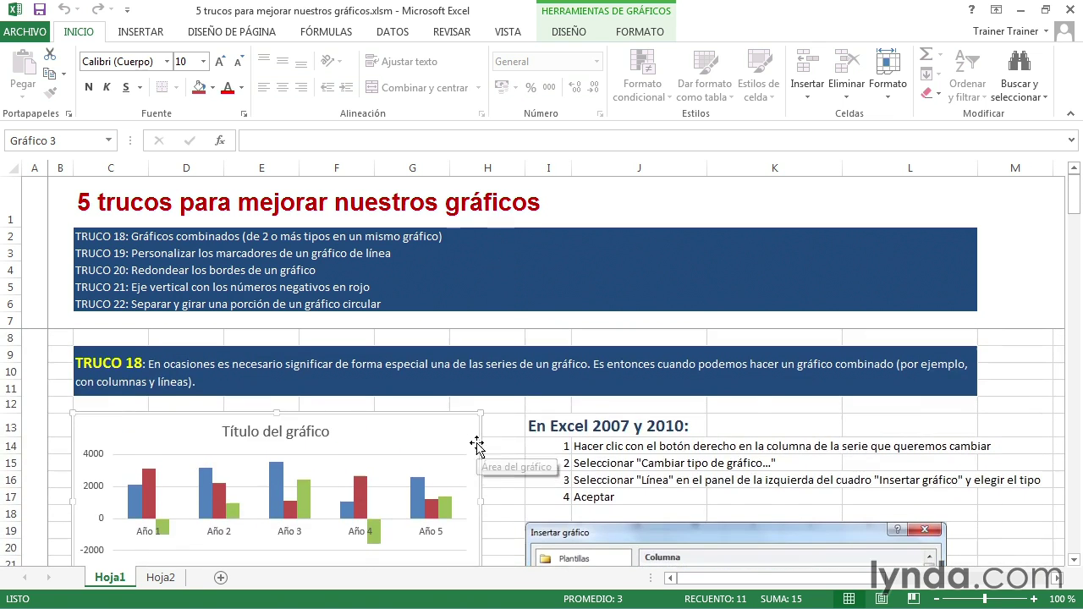
right_click(425, 414)
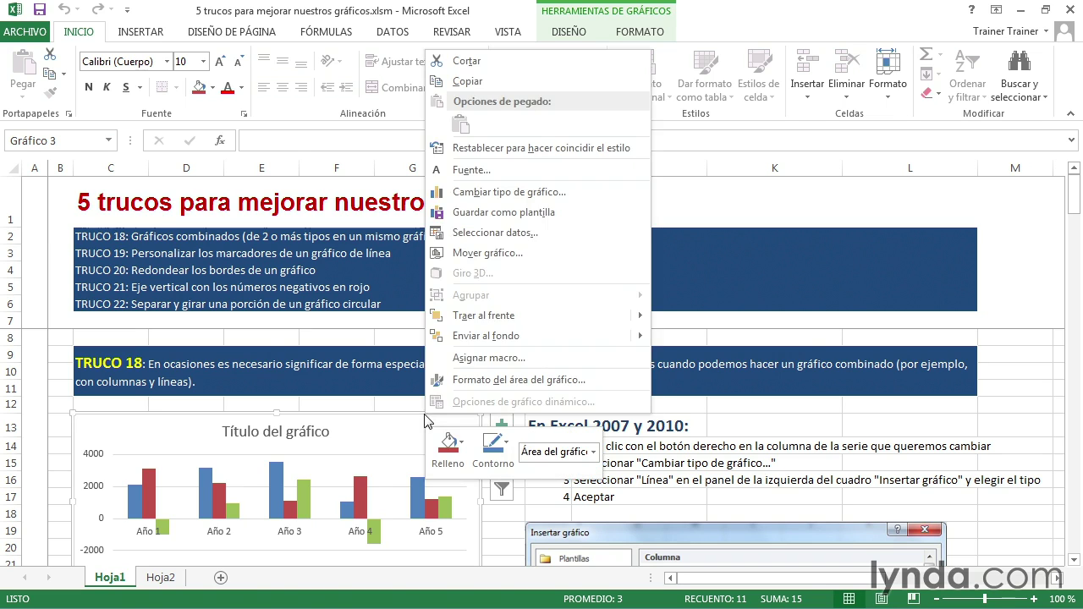
left_click(537, 192)
left_click_drag(531, 66, 715, 44)
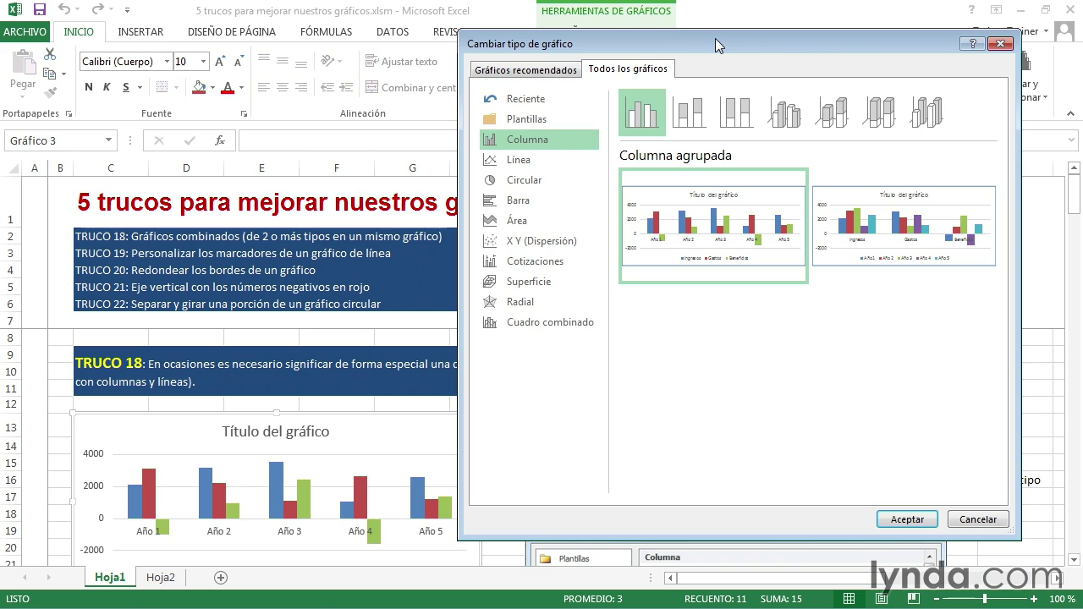
left_click(559, 322)
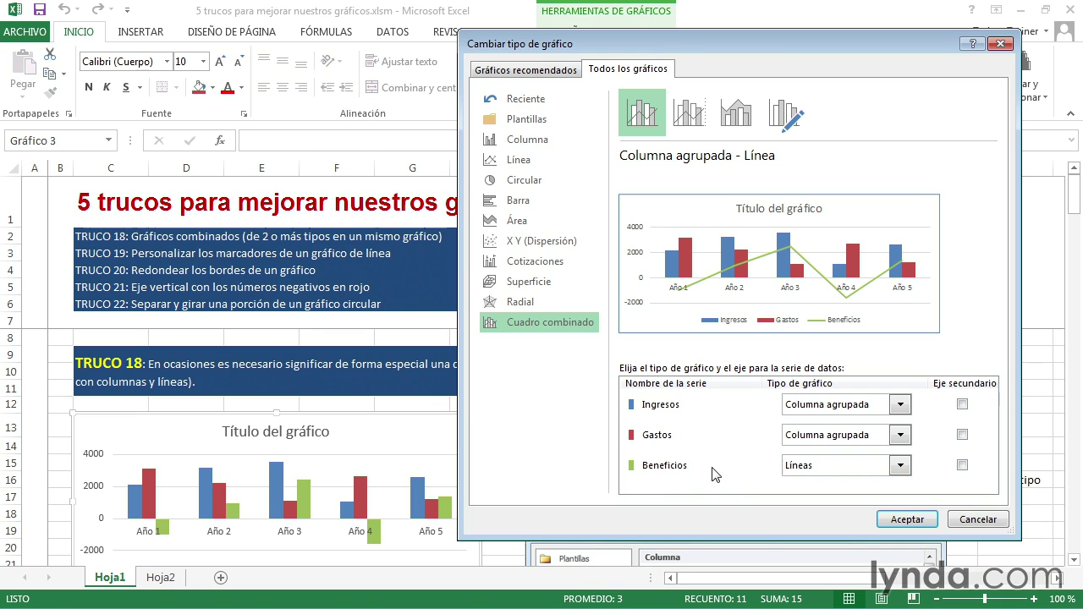
Step: Set Beneficios to Líneas and Gastos to clustered columns, then apply the combined chart
left_click(901, 466)
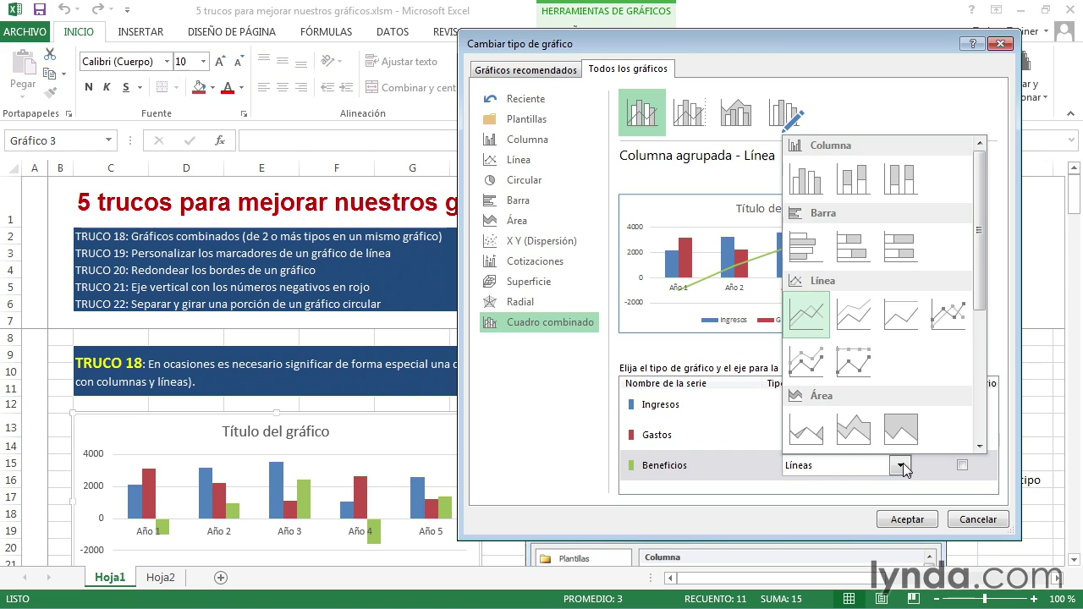
left_click(902, 466)
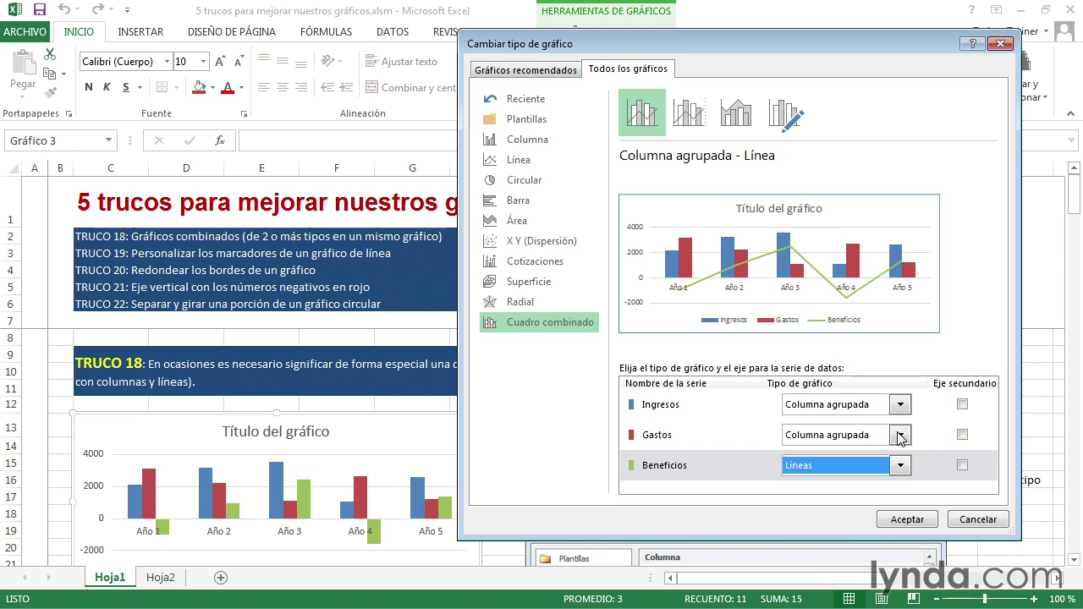
left_click(901, 435)
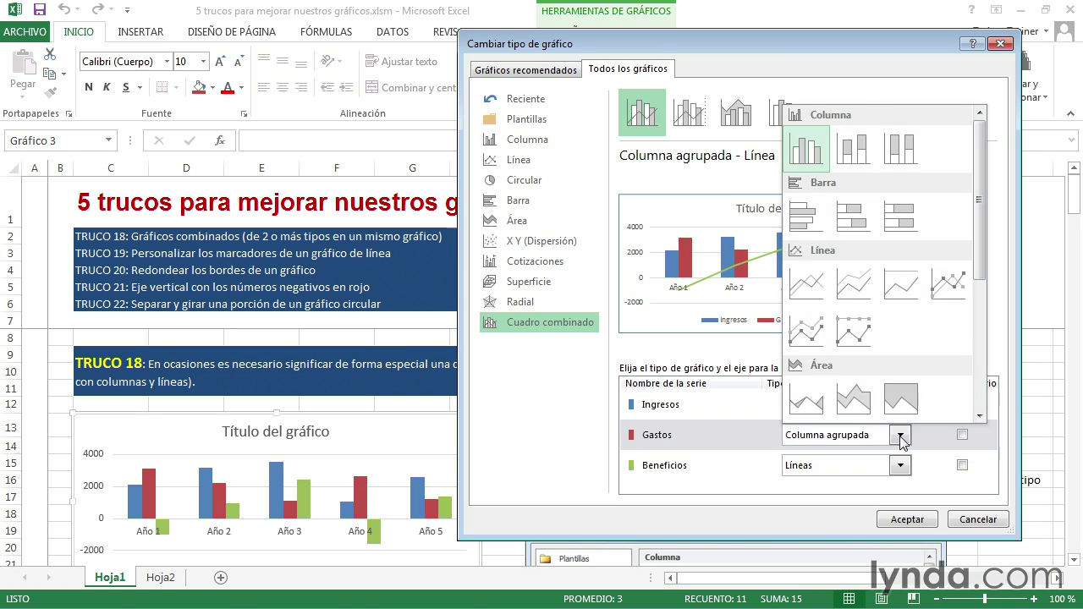
left_click(901, 439)
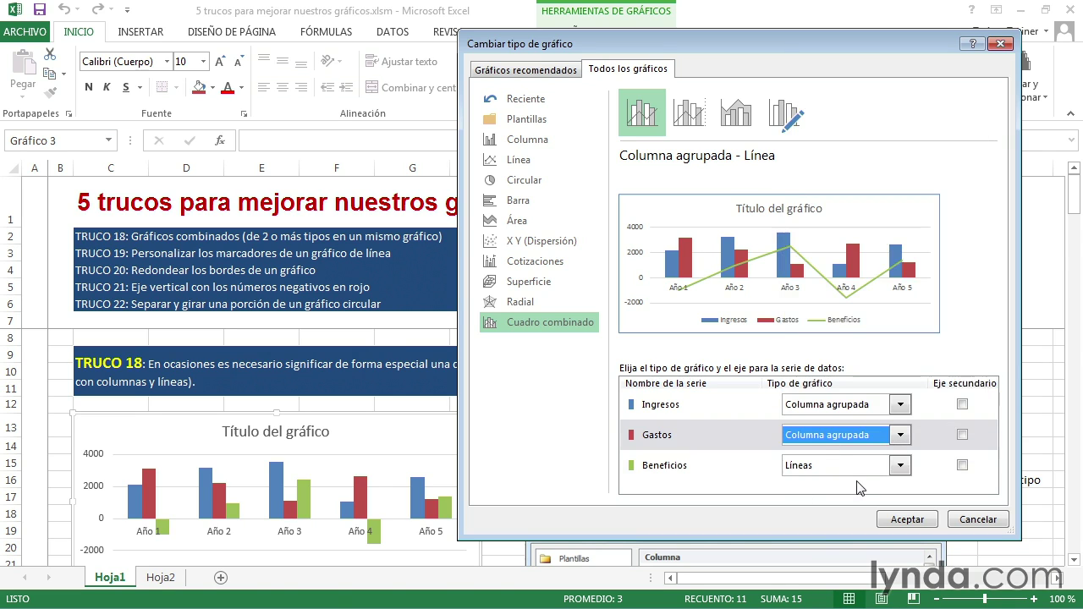
left_click(709, 468)
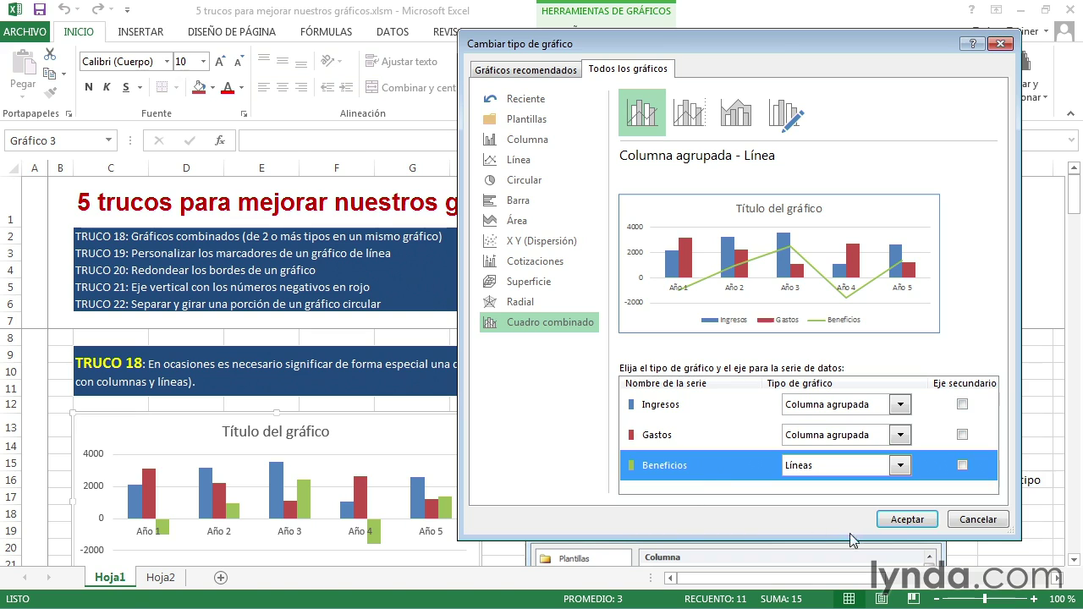
left_click(904, 520)
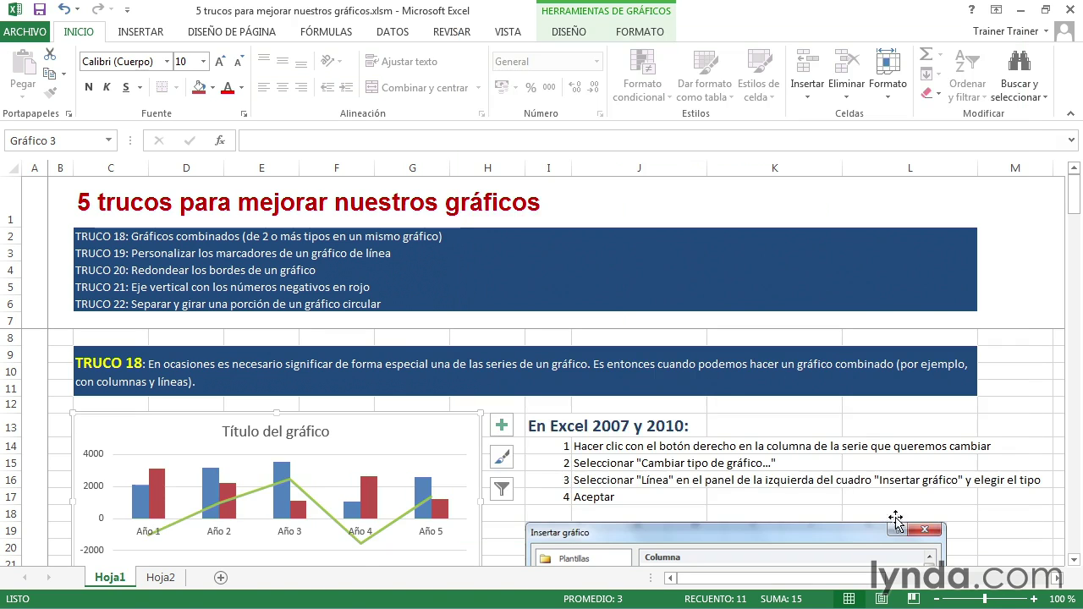
Step: Deselect the combined chart and scroll down to the TRUCO 19 house-marker chart
scroll(707, 488, "down", 1)
left_click(707, 488)
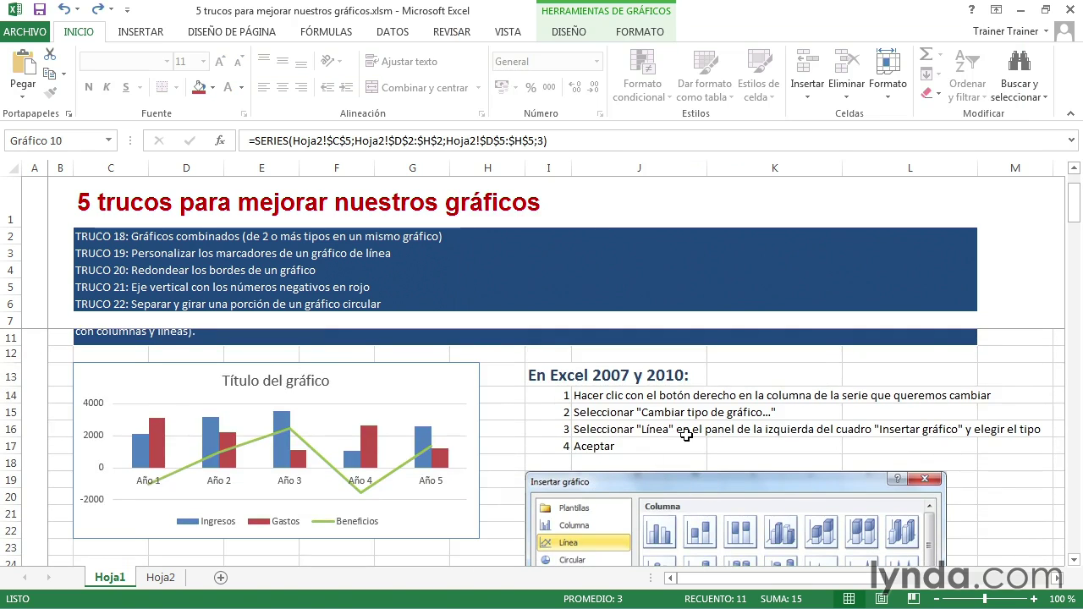
scroll(686, 435, "down", 1)
scroll(686, 435, "down", 4)
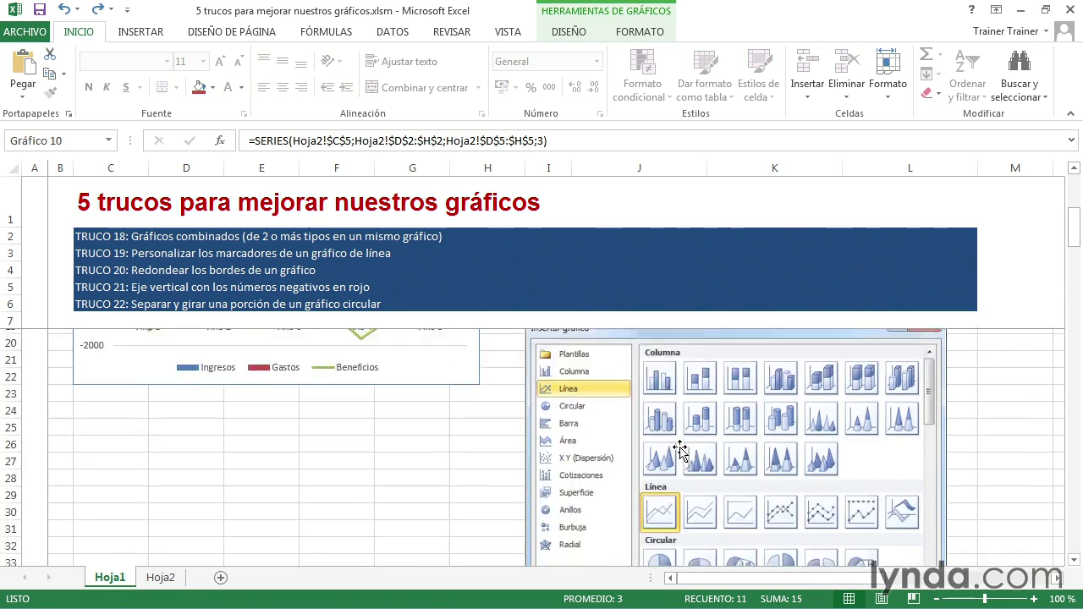
scroll(685, 435, "down", 3)
scroll(683, 445, "down", 1)
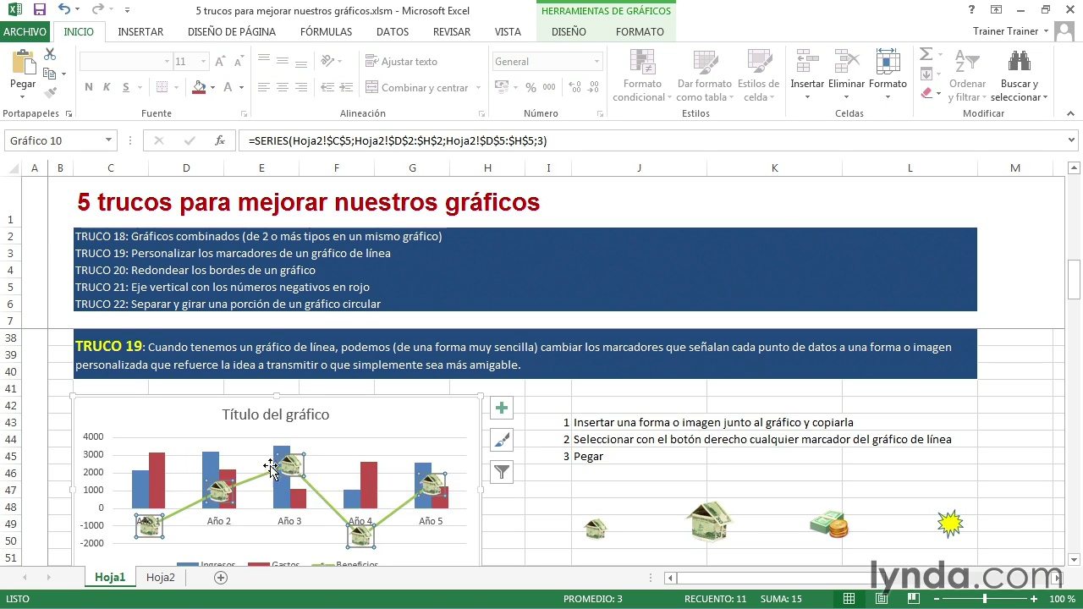
Step: Delete the Beneficios house-marker line series from the TRUCO 19 chart
right_click(294, 470)
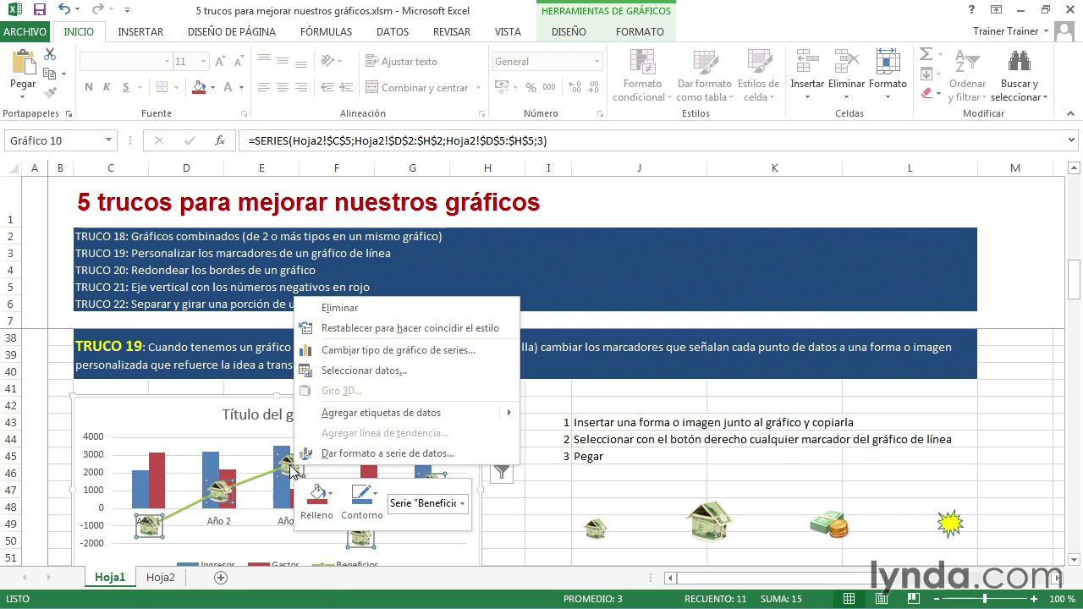
key("Escape")
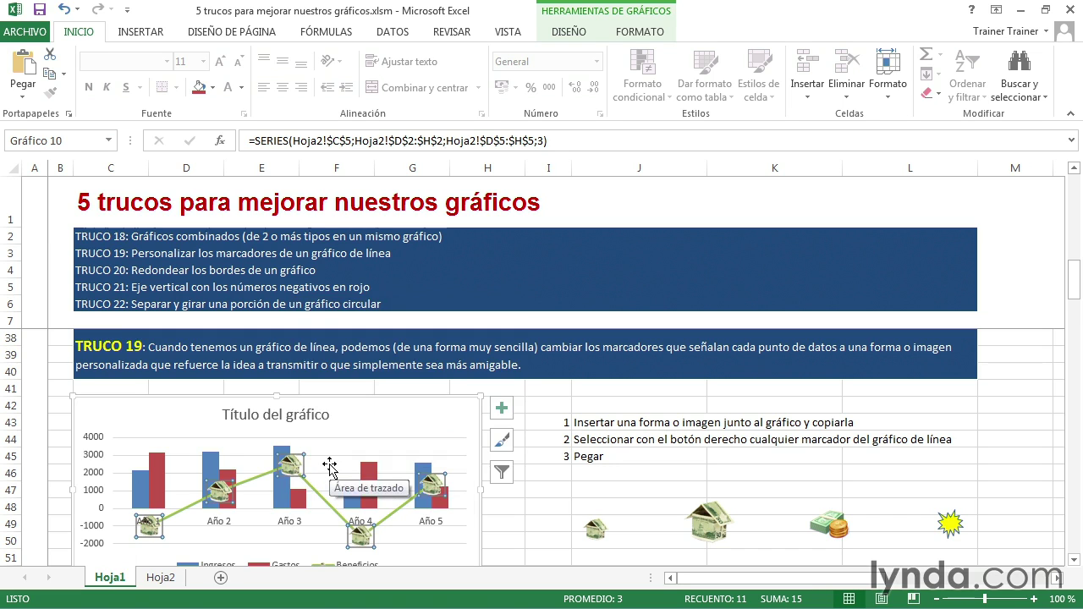
key("Delete")
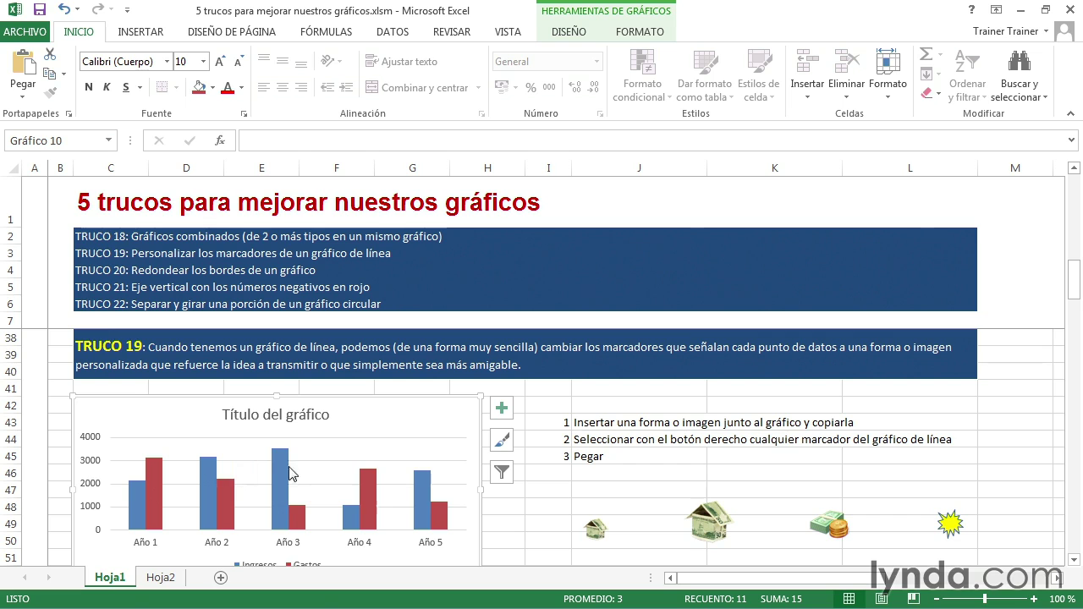
mouse_move(282, 486)
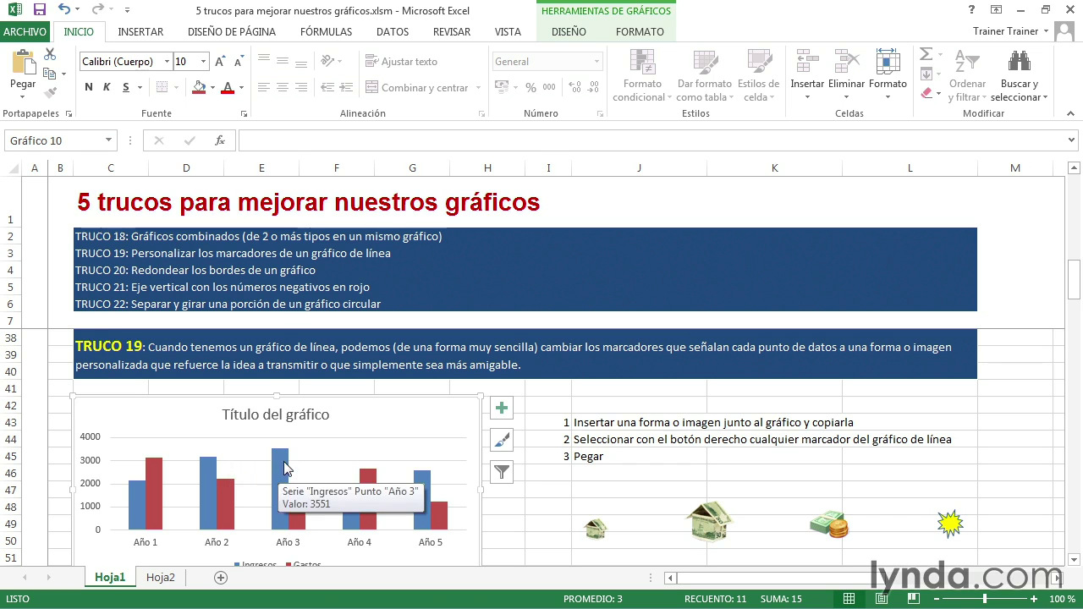
Step: Change the Ingresos series to Línea con marcadores, keeping Gastos as columns
right_click(284, 467)
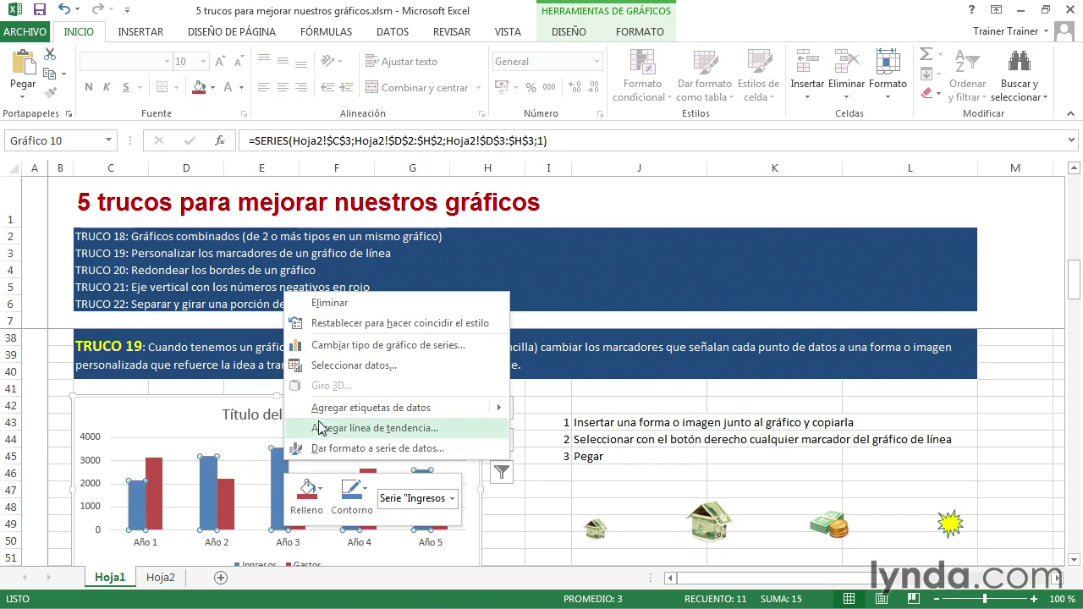
left_click(366, 347)
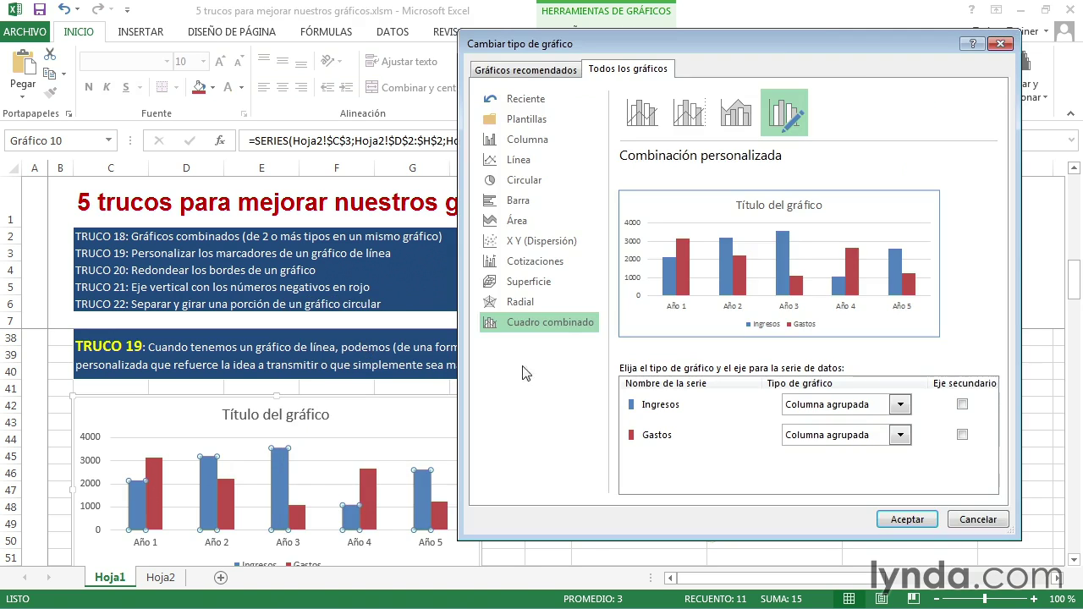
left_click(901, 405)
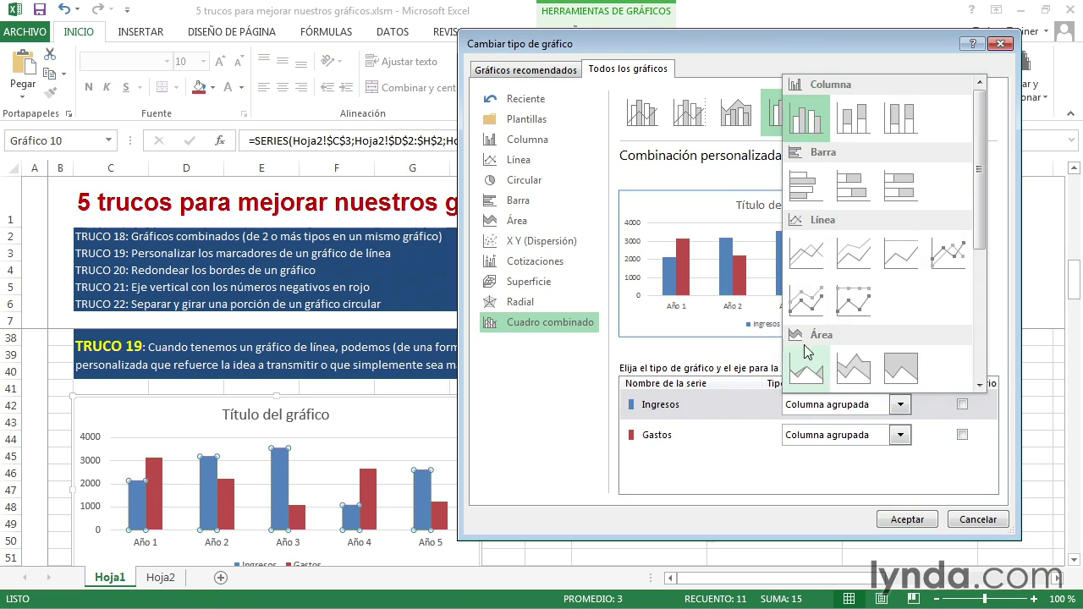
left_click(953, 254)
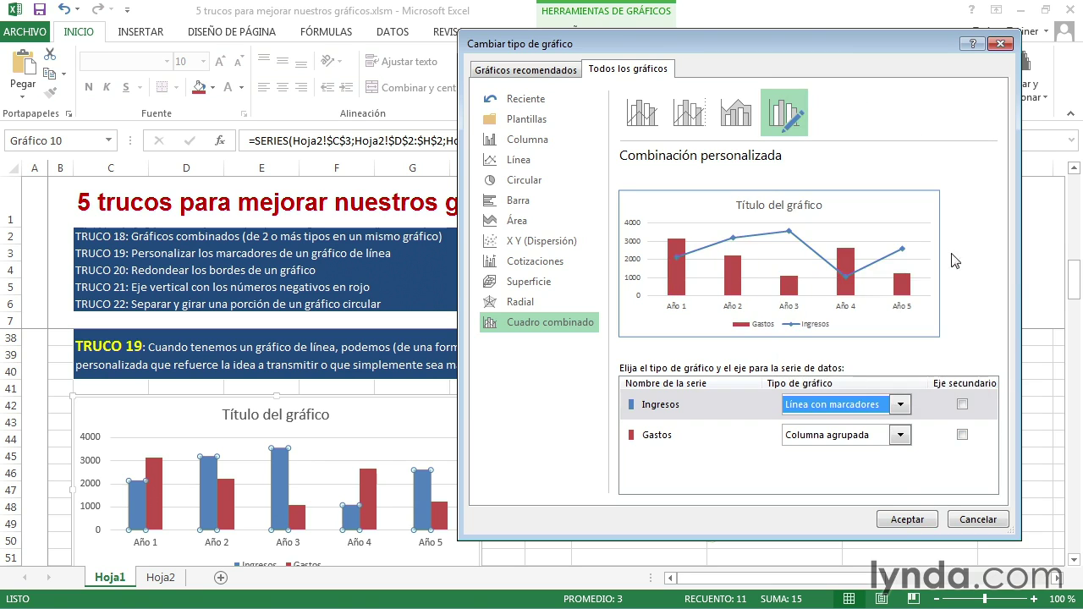
left_click(906, 519)
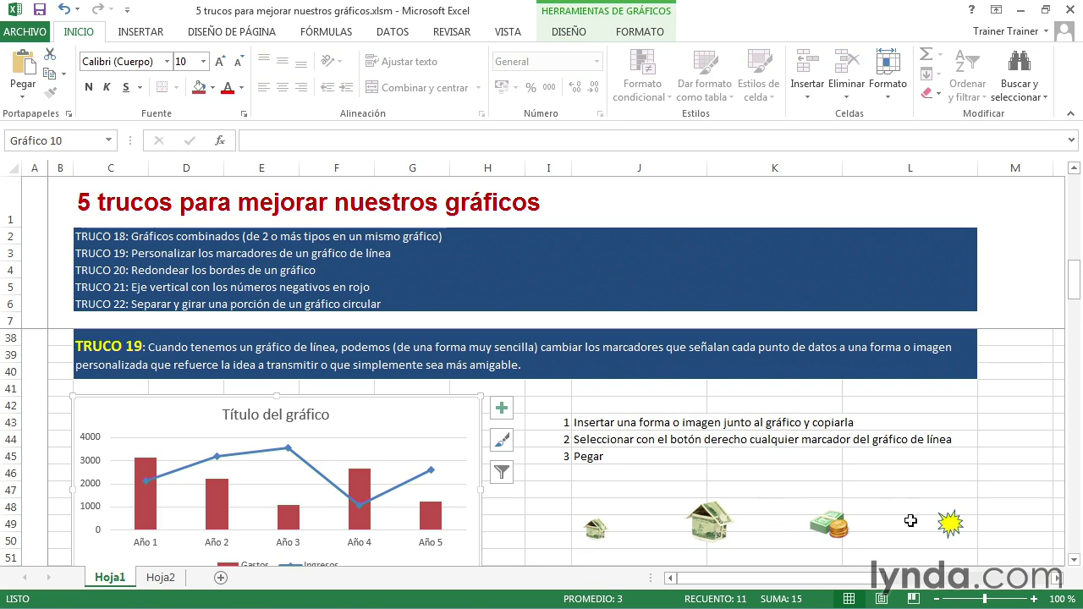
Step: Paste the yellow starburst shape onto the Ingresos line as its markers
left_click(951, 523)
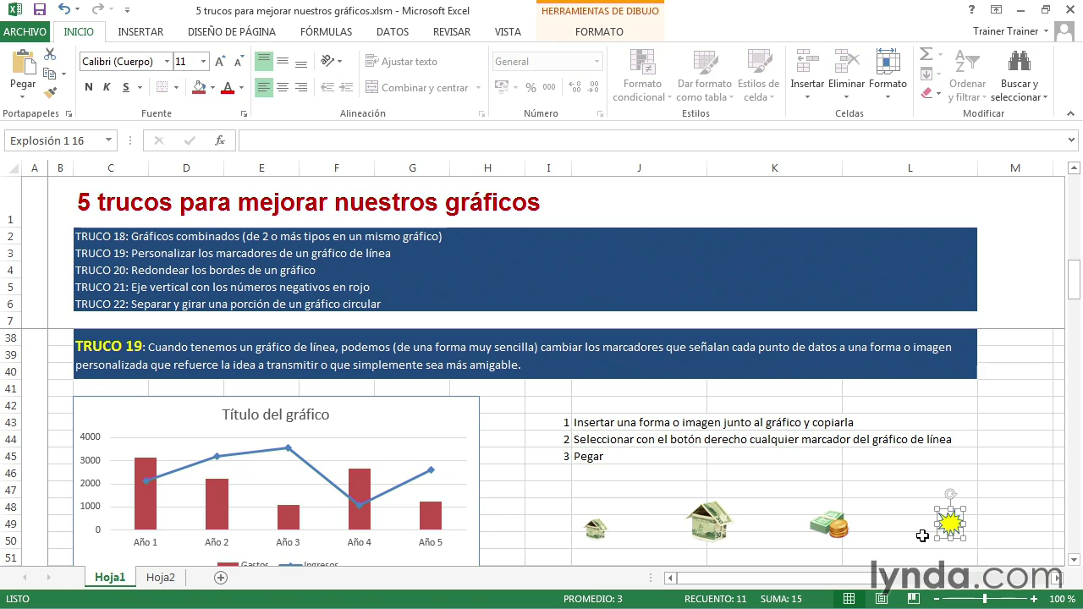
mouse_move(288, 448)
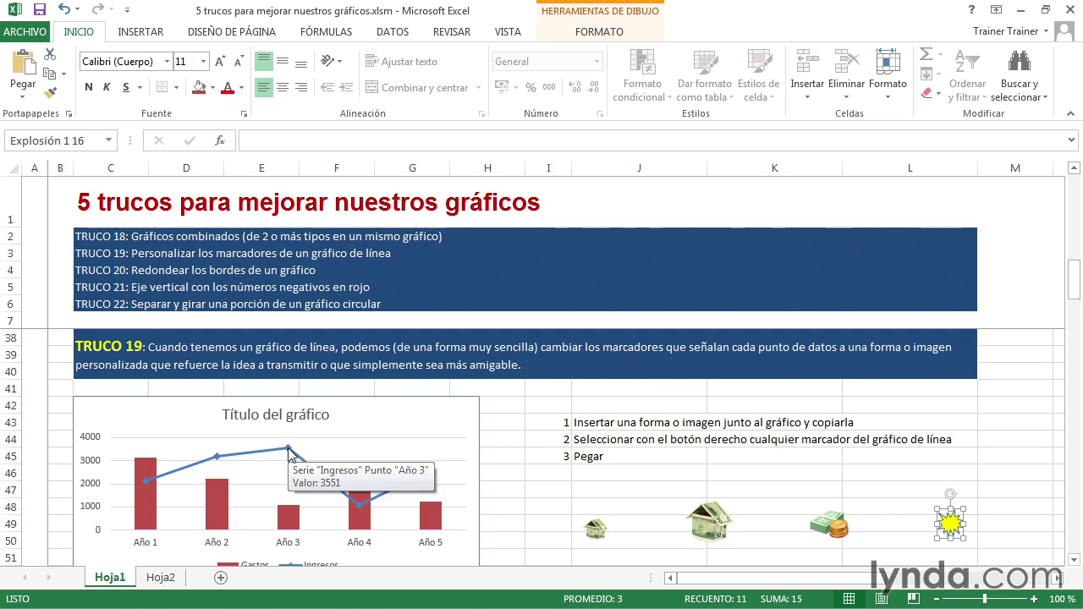
left_click(288, 449)
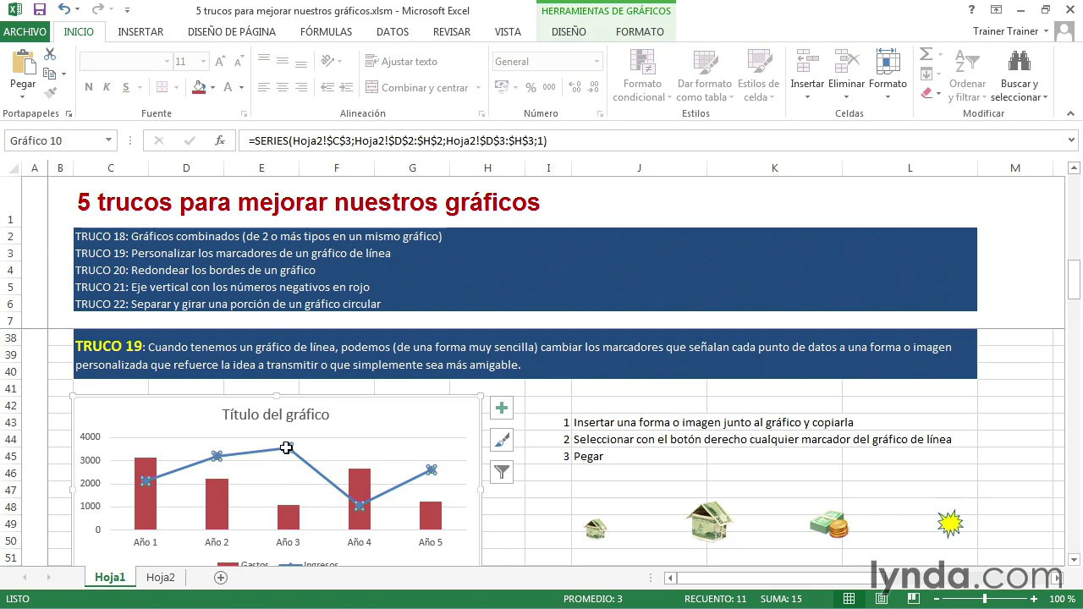
key("ctrl+v")
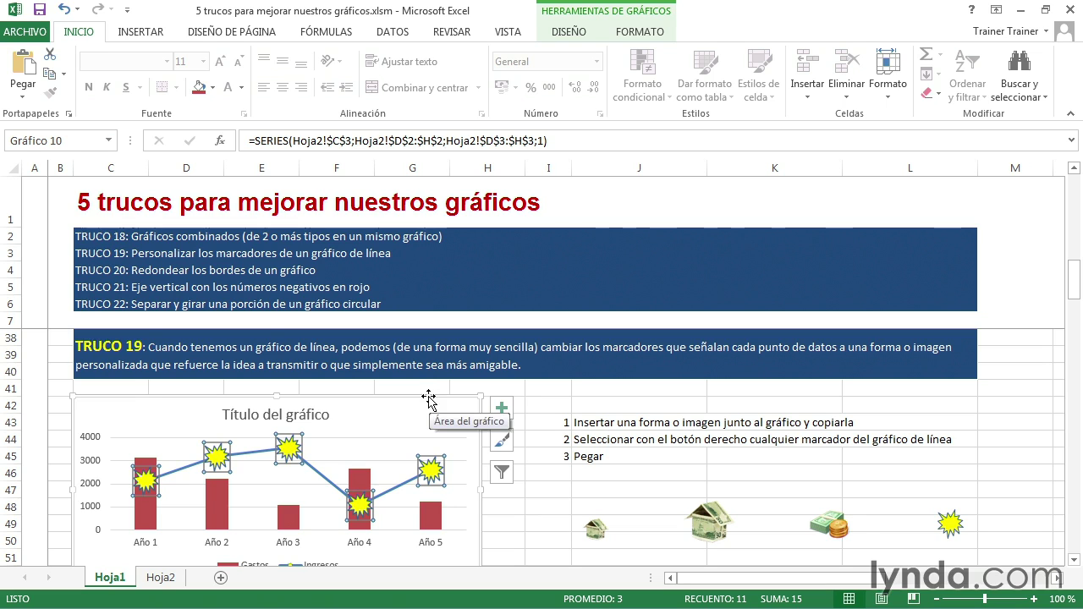
Step: Enlarge the money-and-coins picture and paste it as the Ingresos line markers
left_click(830, 524)
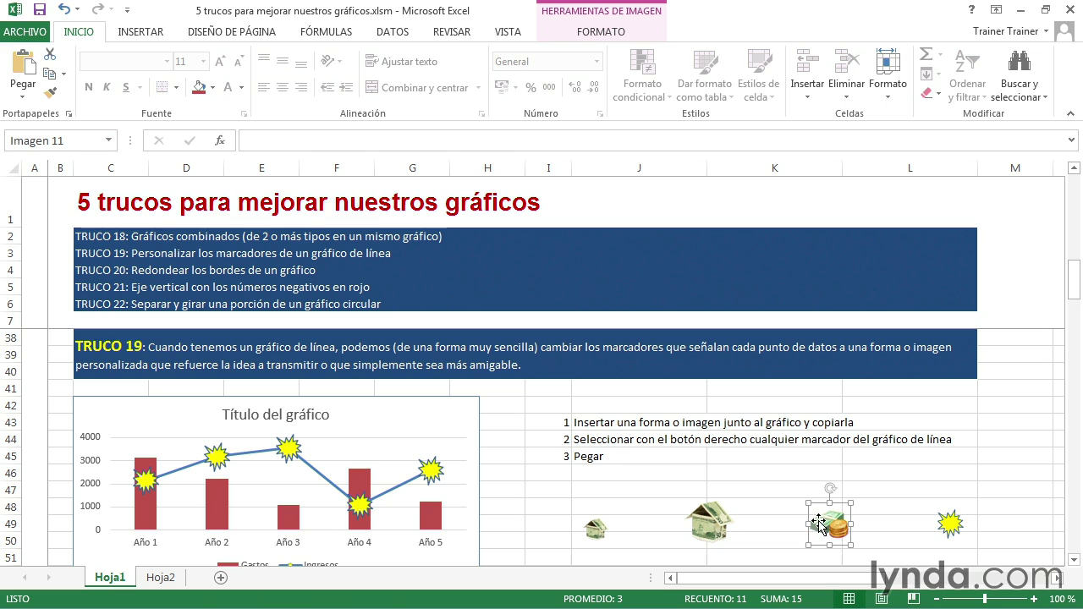
left_click_drag(809, 503, 791, 485)
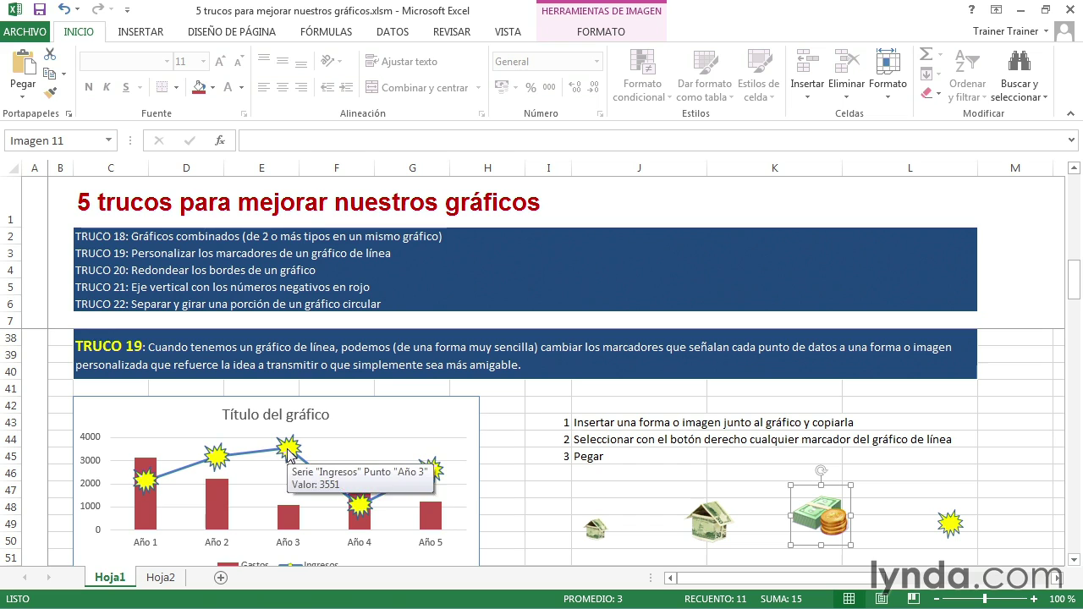
left_click(289, 455)
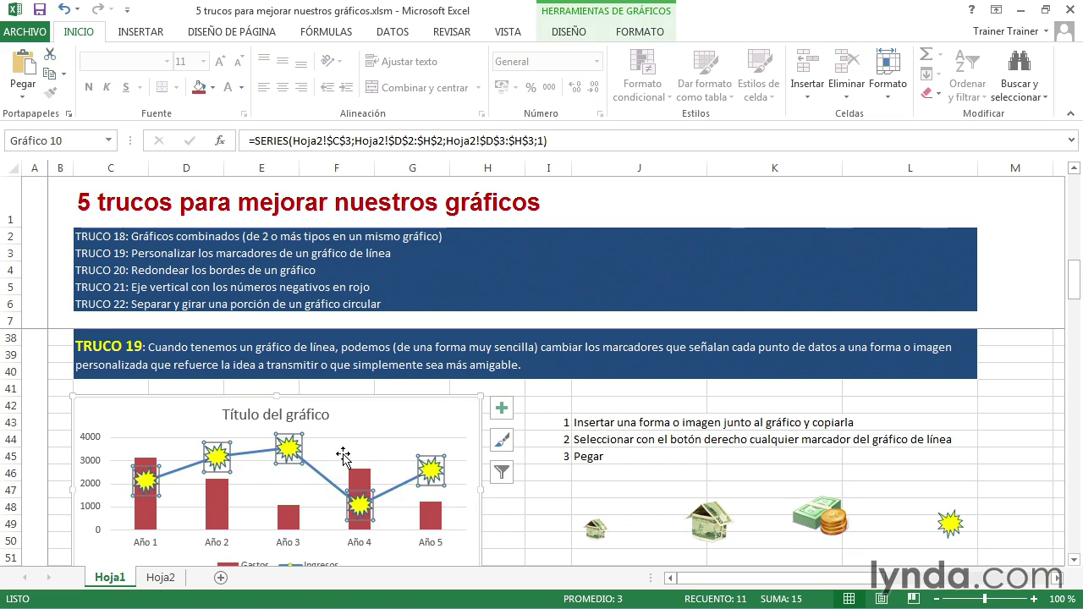
key("ctrl+v")
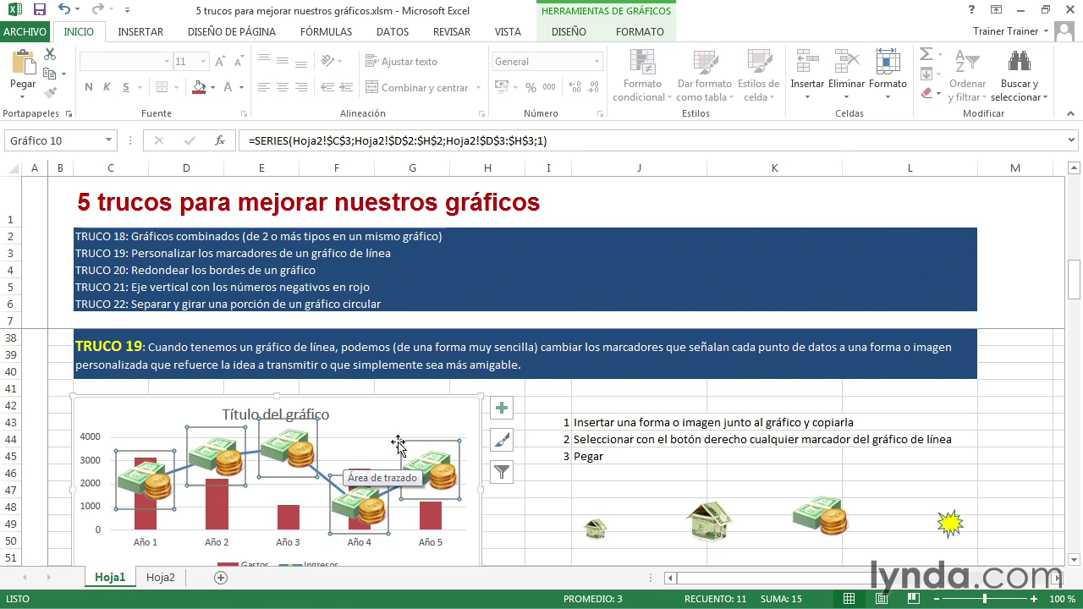
Step: Deselect the chart and scroll down to the TRUCO 20 rounded-corners section
left_click(603, 436)
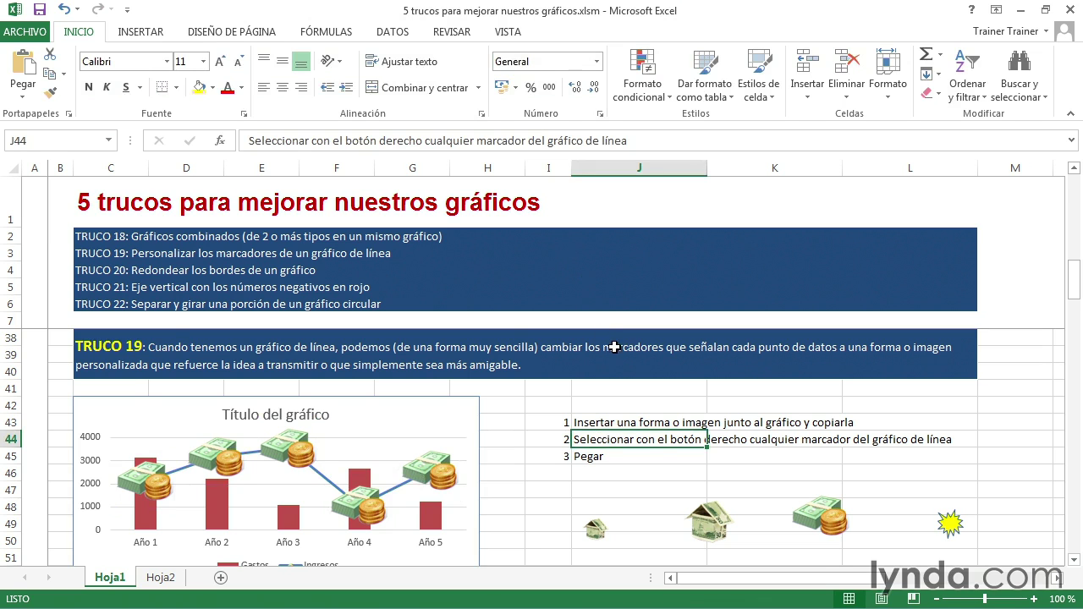
scroll(615, 352, "down", 2)
scroll(615, 352, "down", 3)
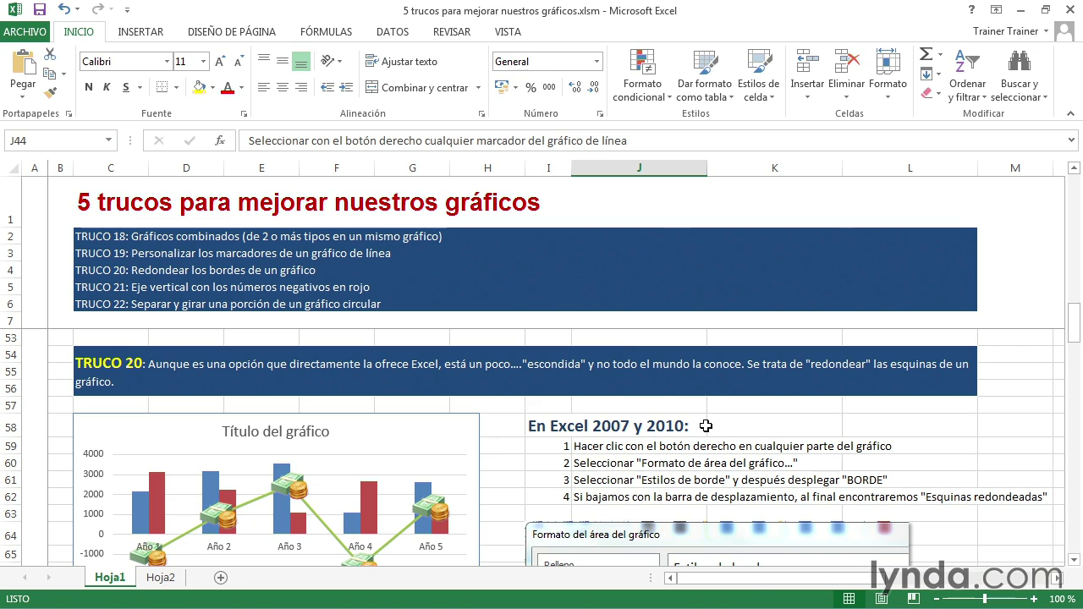
scroll(833, 450, "down", 1)
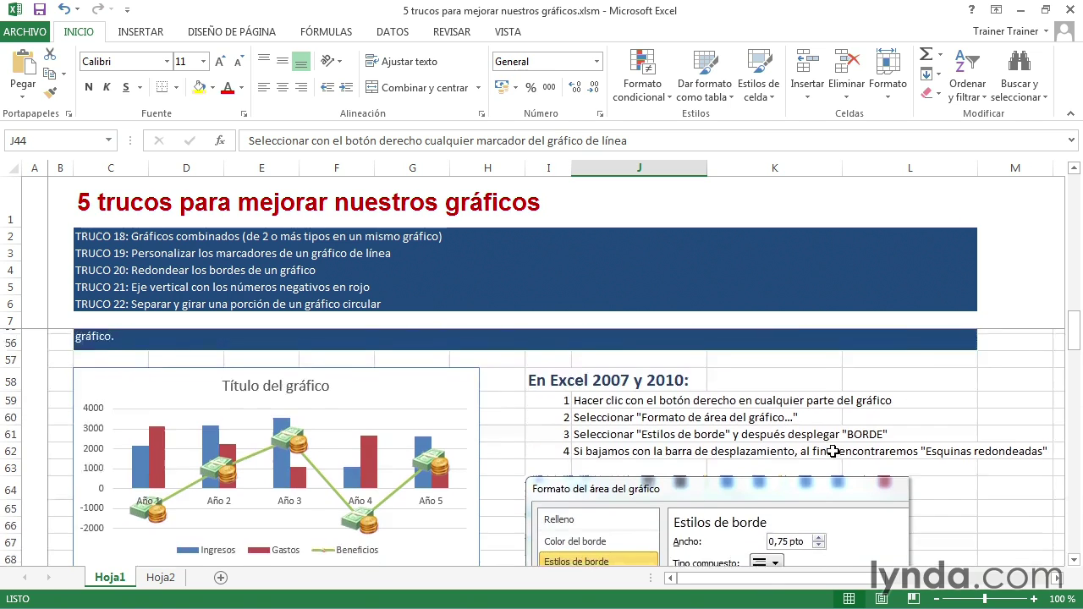
scroll(834, 453, "down", 1)
scroll(833, 455, "down", 1)
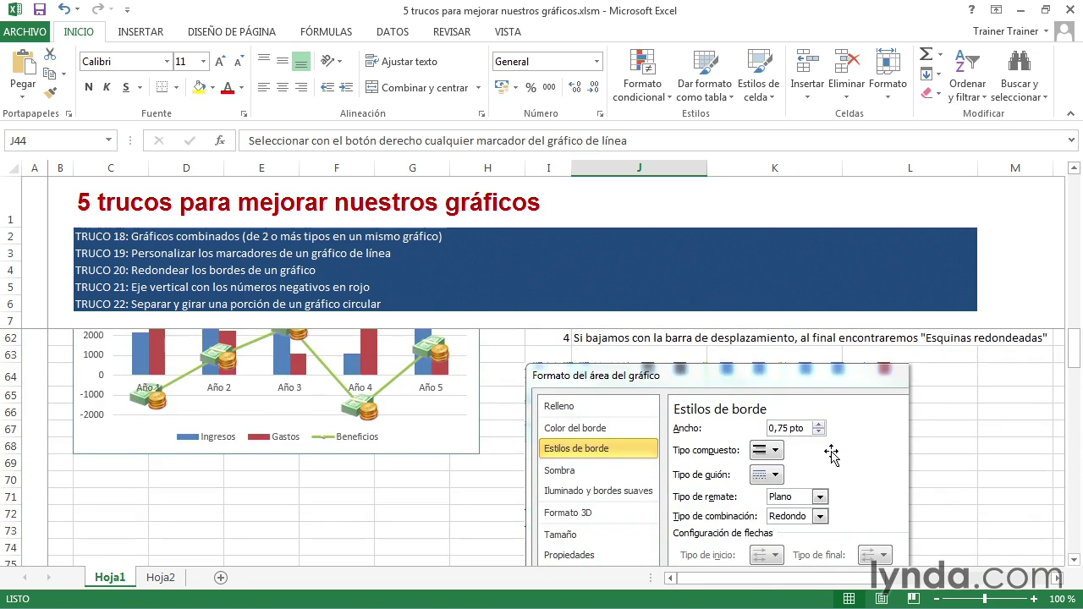
scroll(831, 454, "down", 1)
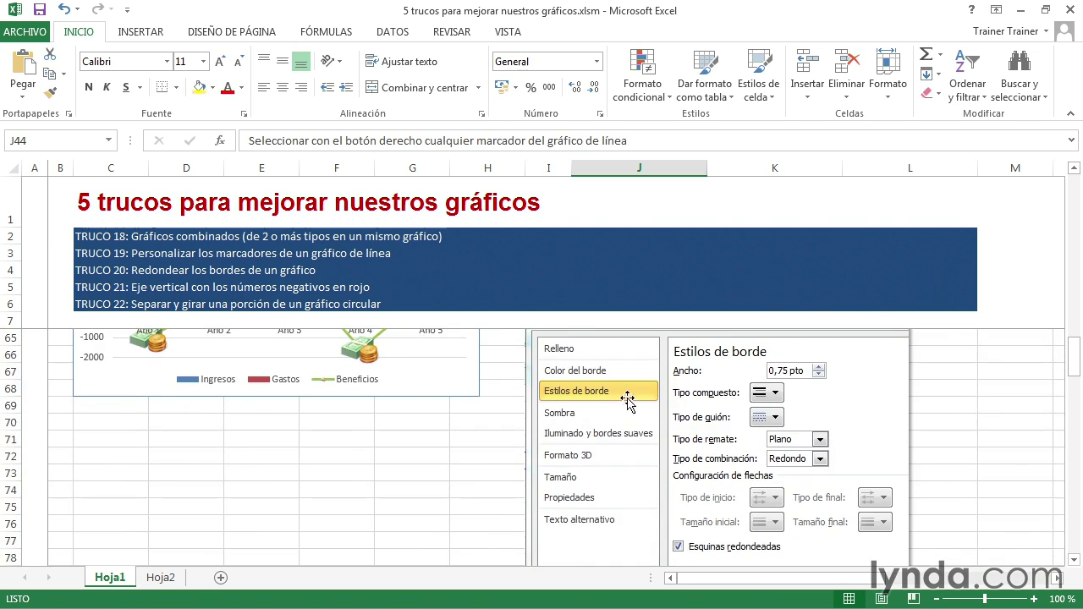
scroll(821, 447, "down", 1)
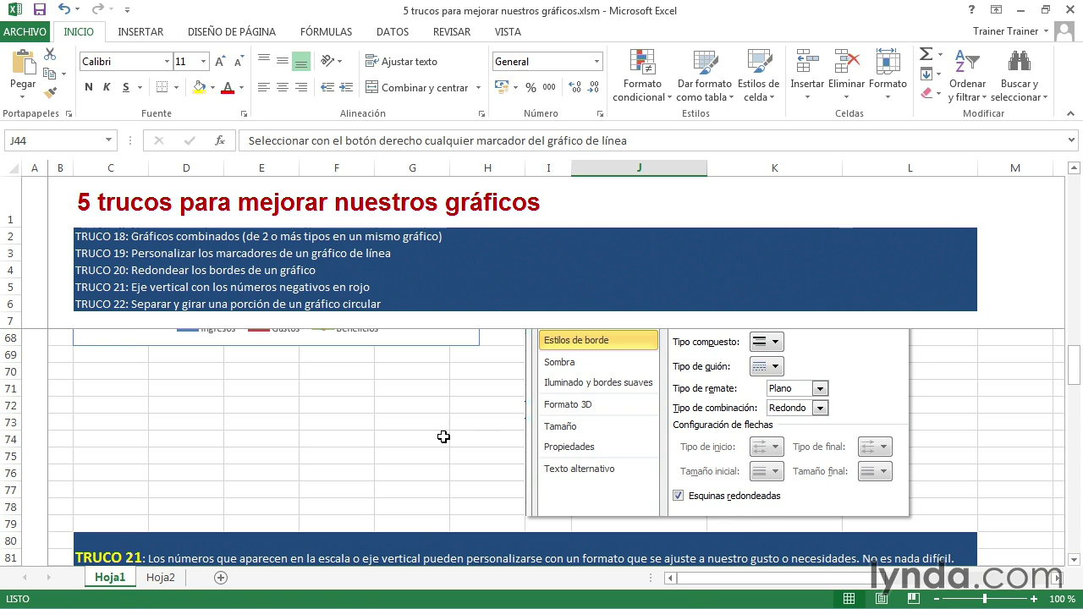
scroll(443, 437, "up", 2)
scroll(444, 437, "up", 2)
scroll(443, 439, "up", 1)
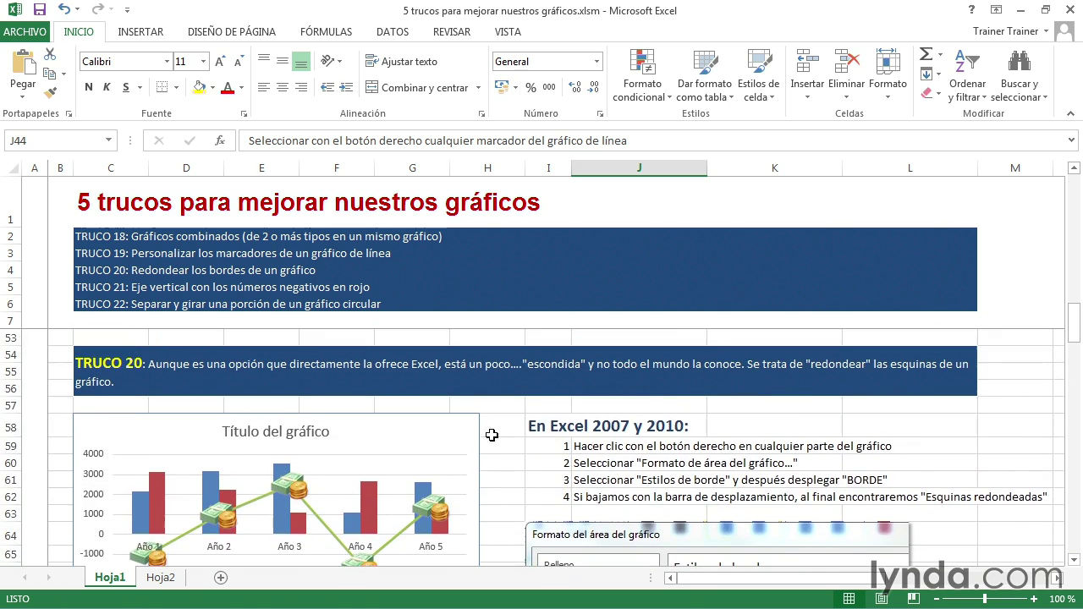
right_click(443, 438)
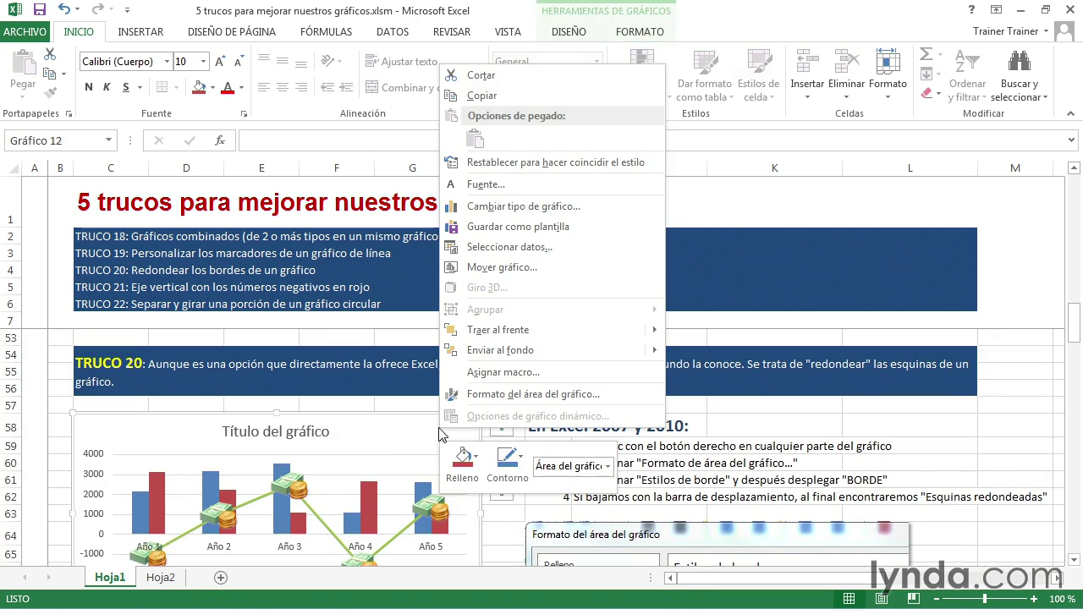
left_click(499, 394)
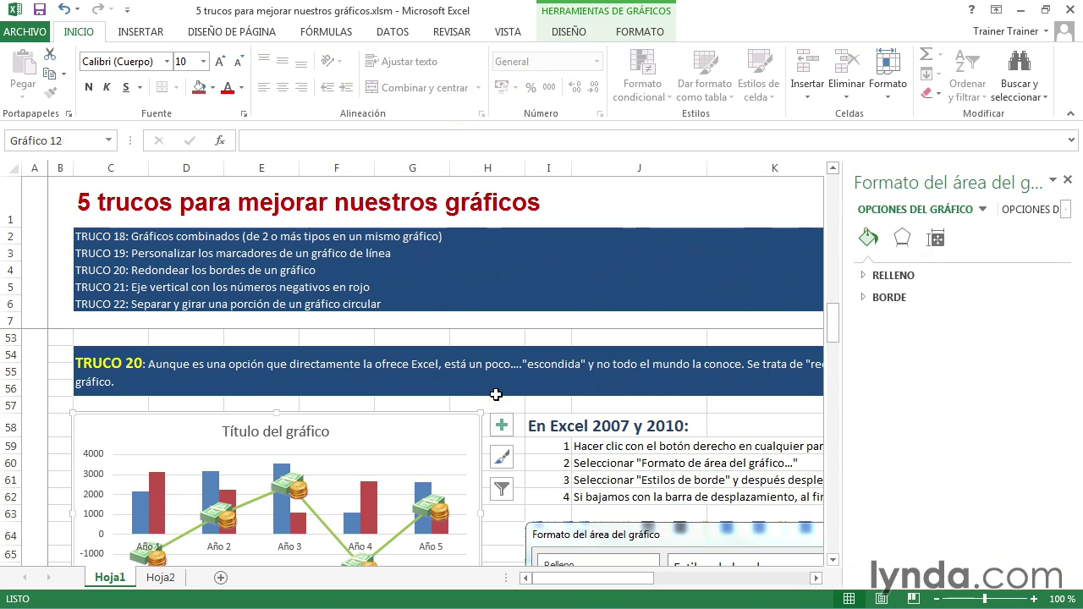
left_click(865, 300)
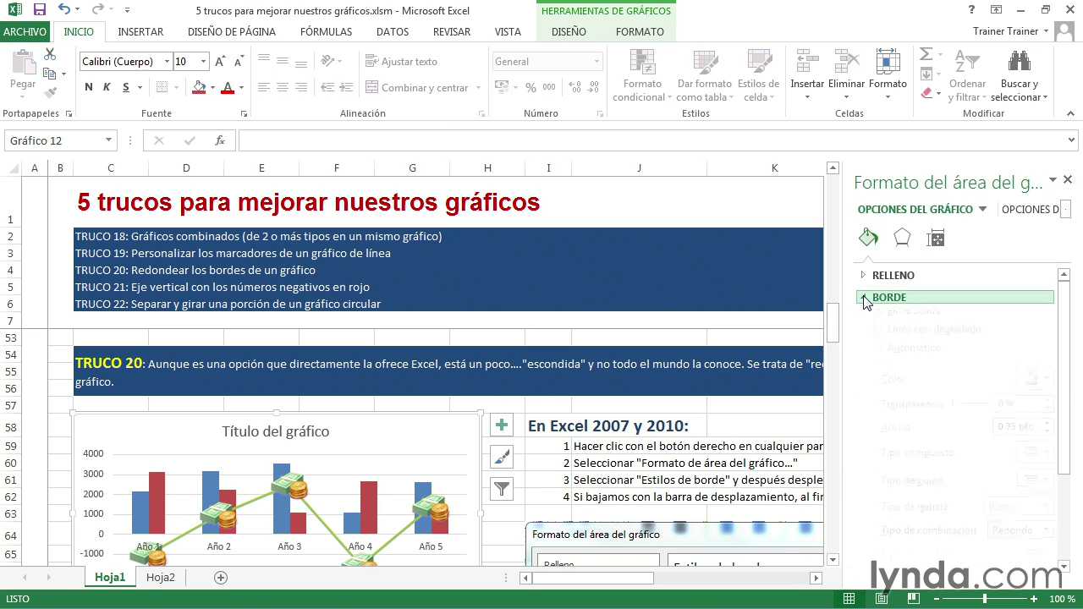
scroll(999, 491, "down", 4)
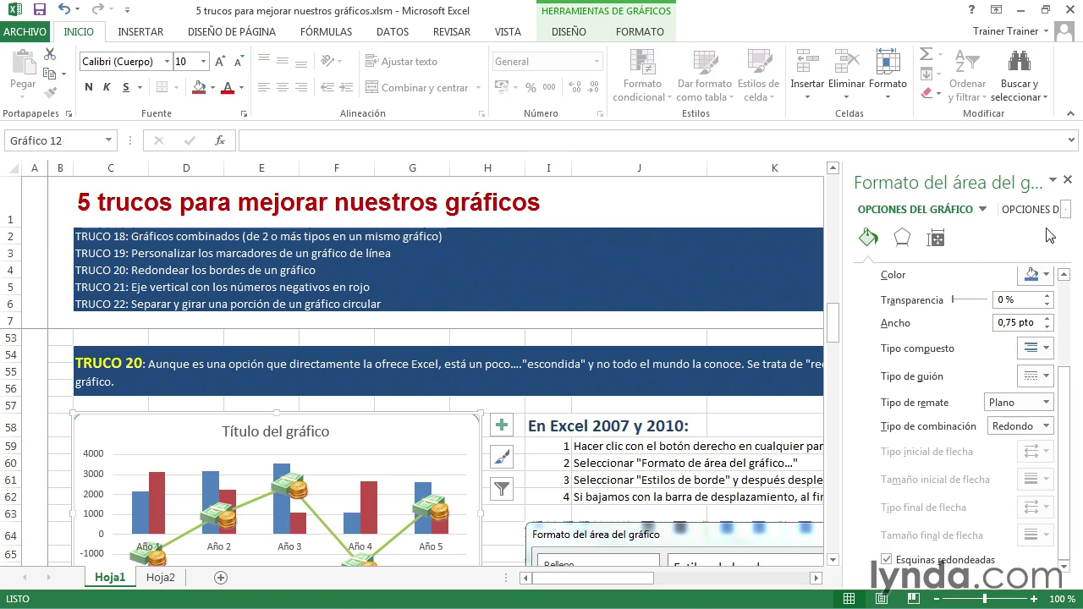
left_click(1068, 180)
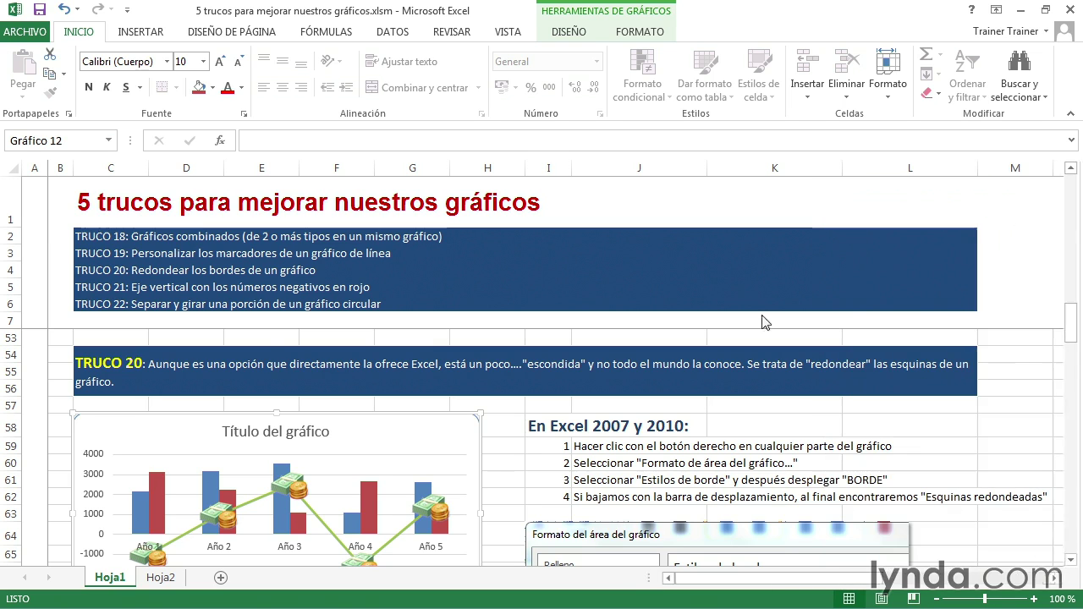
Step: Deselect the chart via cell I58 and scroll down to the TRUCO 21 section
left_click(556, 427)
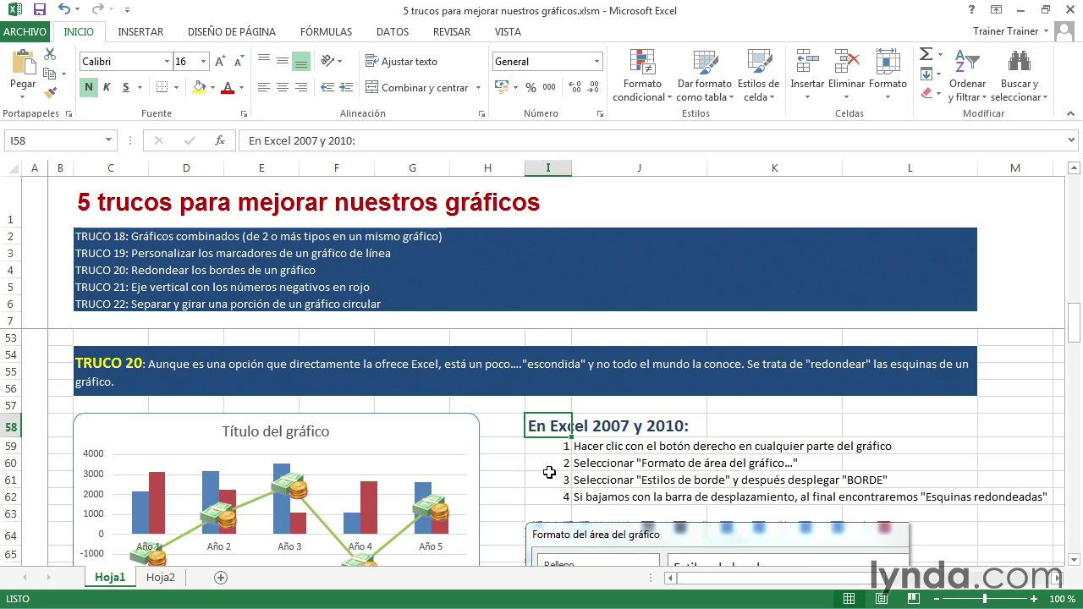
scroll(549, 472, "down", 1)
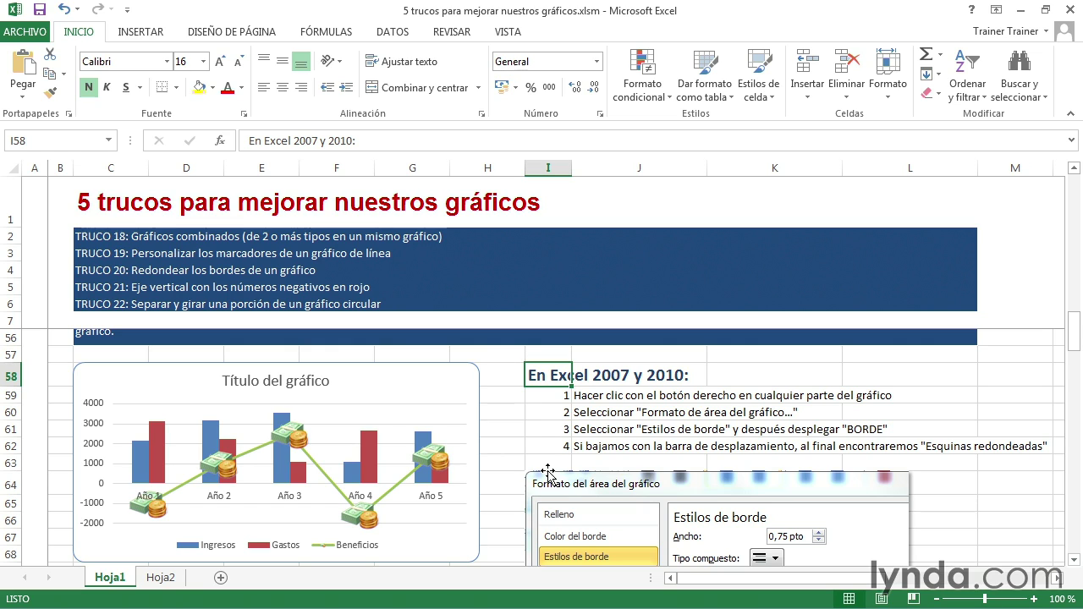
scroll(517, 466, "down", 1)
scroll(517, 466, "down", 4)
scroll(516, 466, "down", 1)
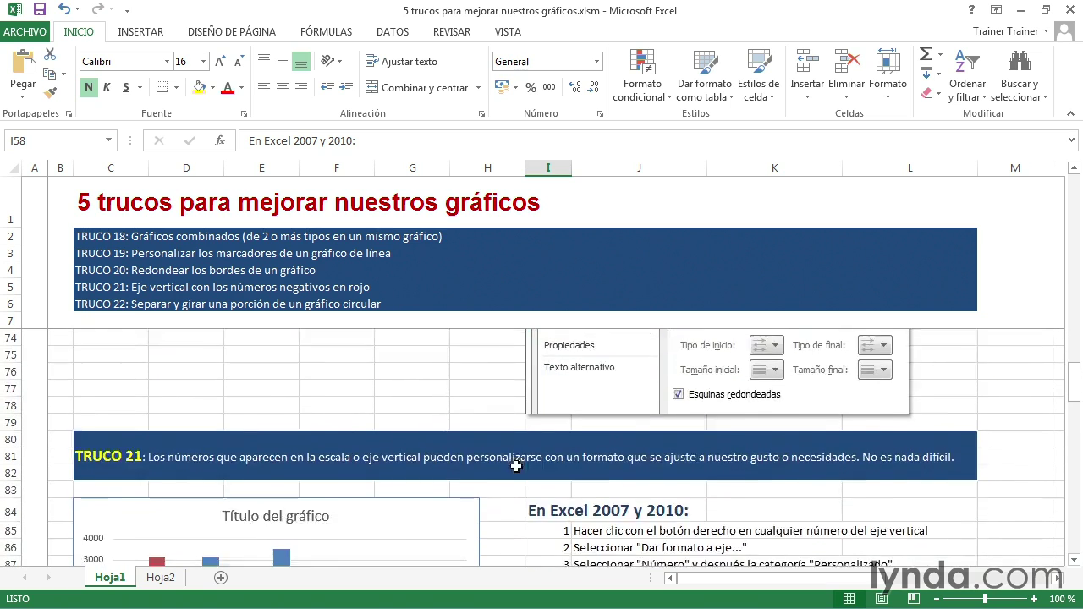
scroll(516, 467, "down", 2)
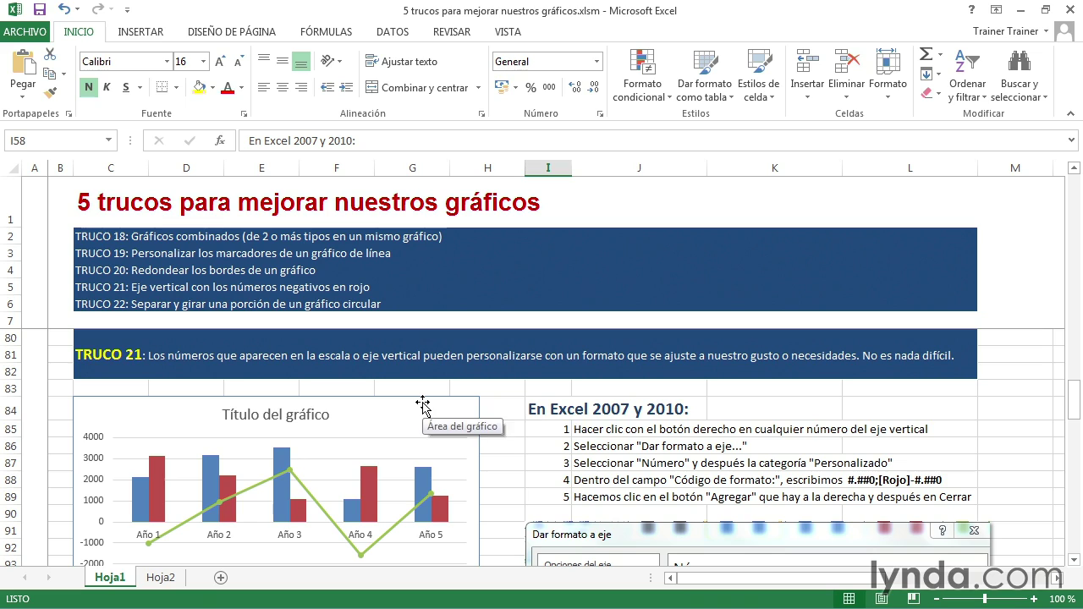
Step: Open Dar formato al eje for the TRUCO 21 vertical axis and collapse OPCIONES DEL EJE
right_click(96, 437)
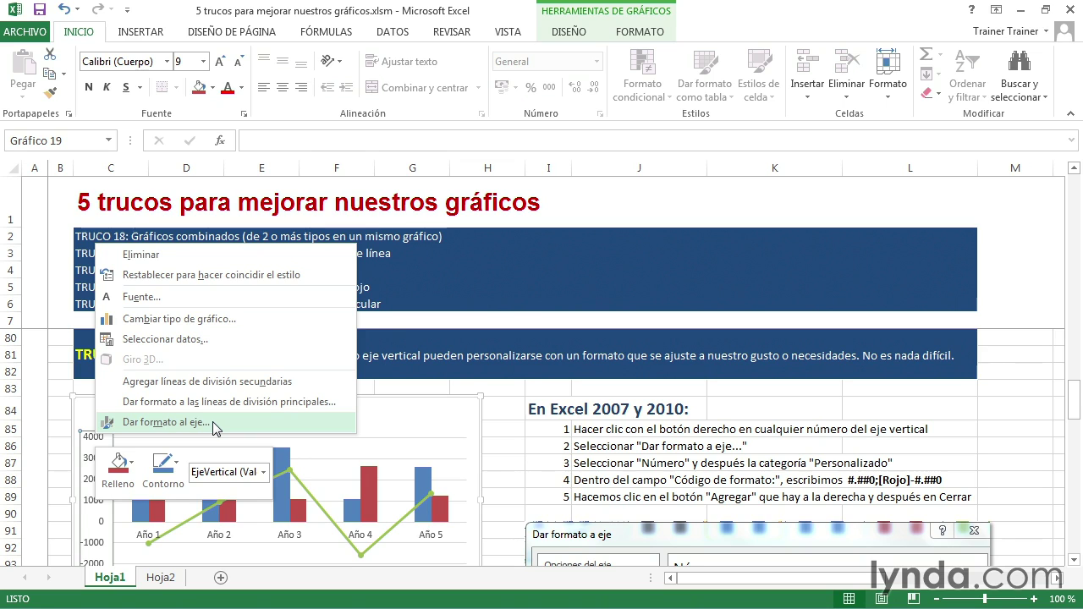
left_click(213, 422)
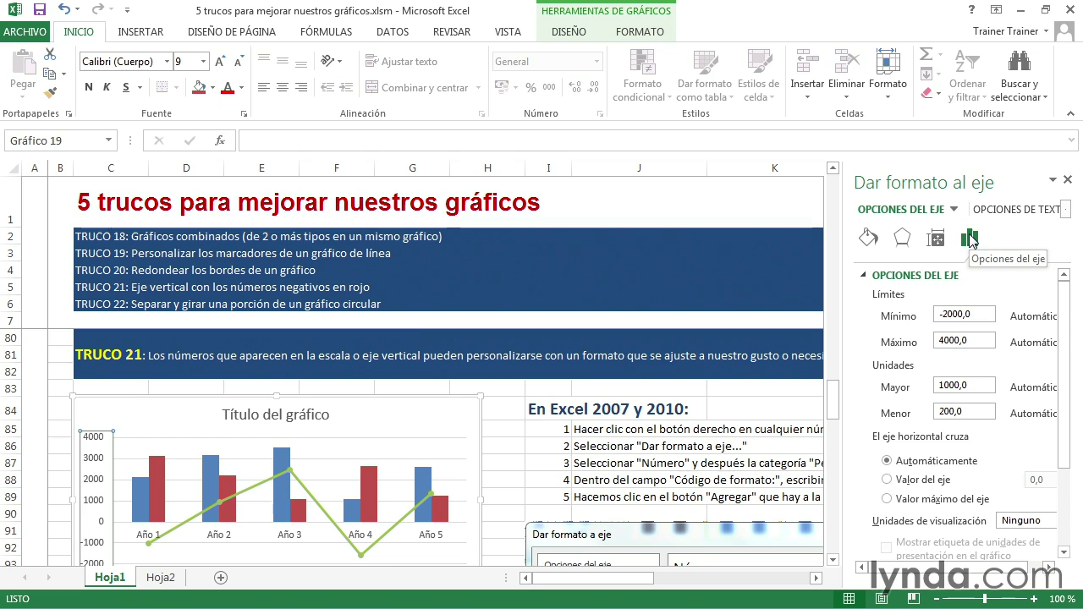
left_click(863, 276)
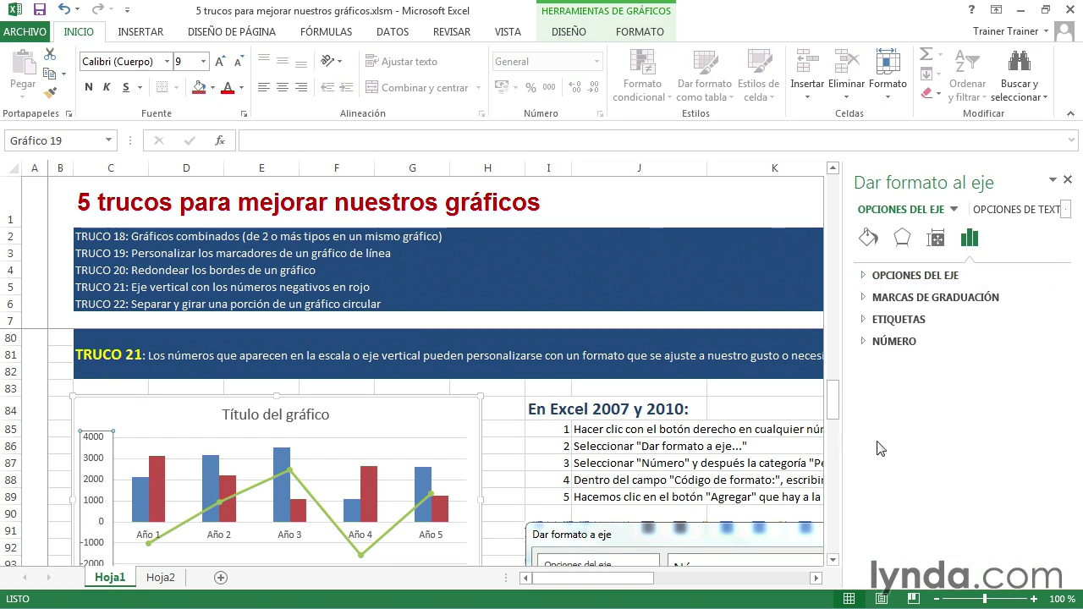
Step: Give the vertical axis the Personalizado number format #.##0;[Rojo]-#.##0
left_click(864, 342)
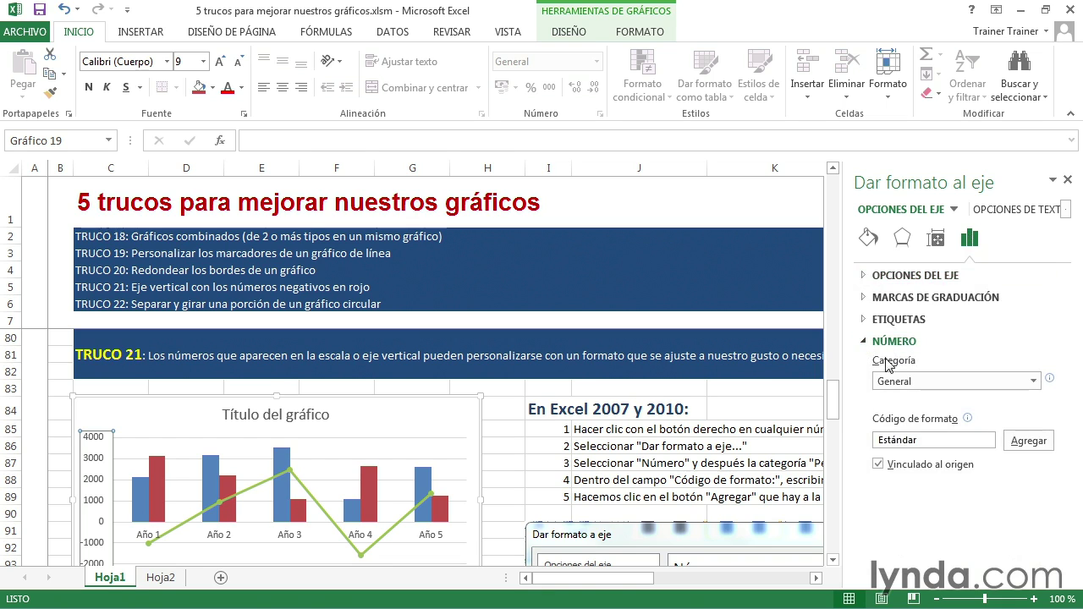
left_click(1034, 382)
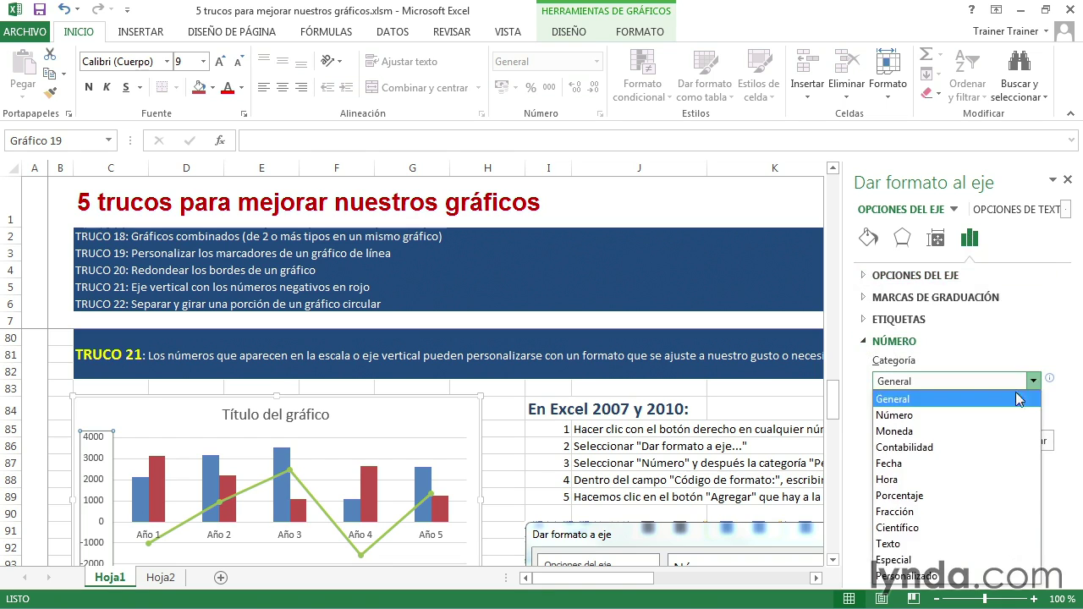
left_click(936, 581)
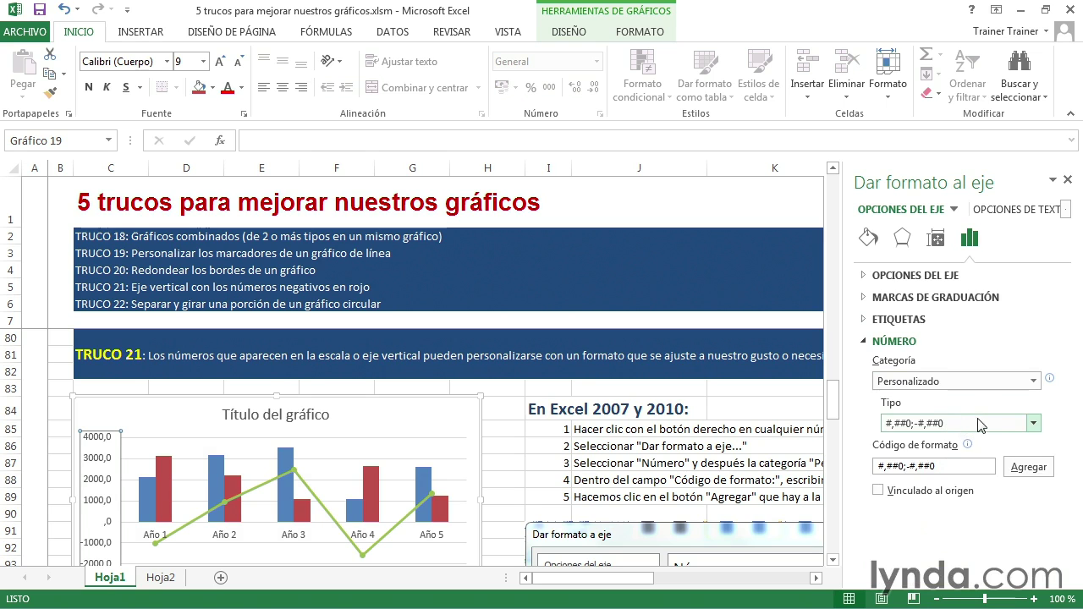
triple_click(949, 467)
type("#.##0;[Rojo]-#.##0")
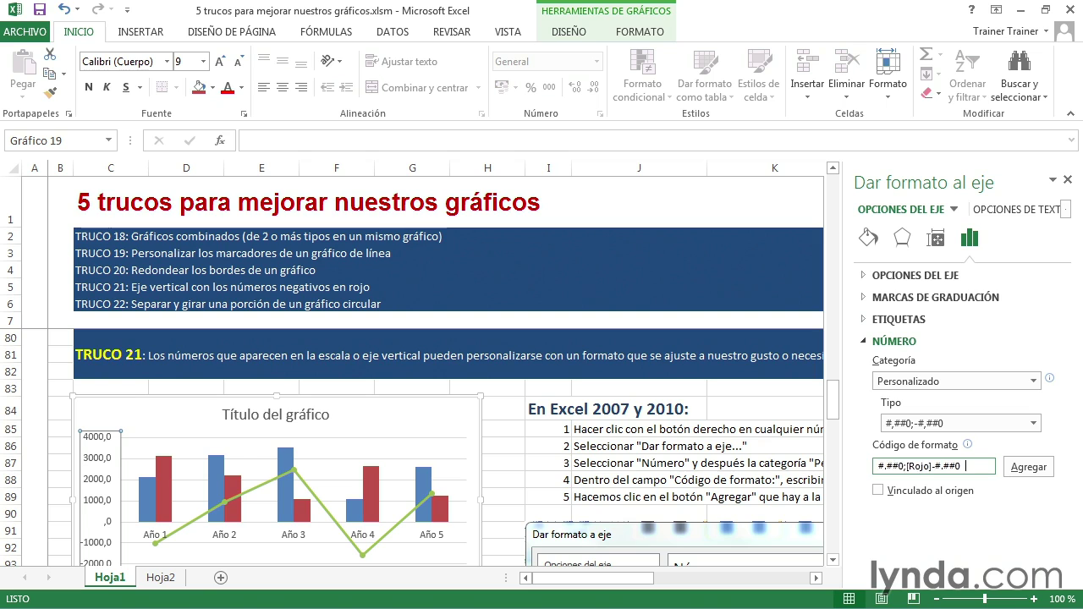
left_click(1030, 470)
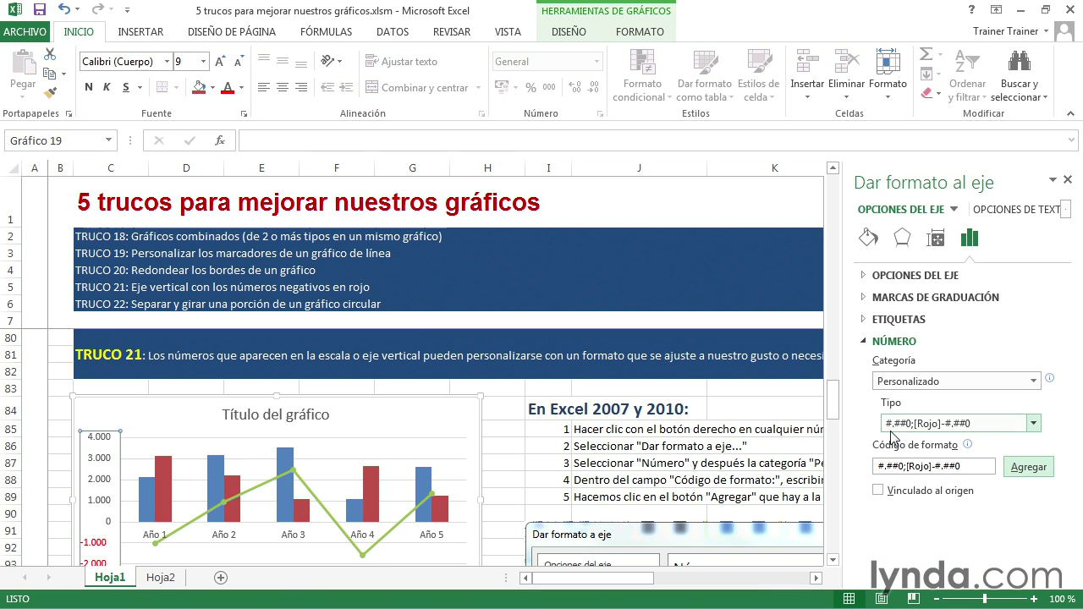
Step: Close the axis formatting pane and scroll down to the TRUCO 22 pie chart
left_click(1067, 179)
scroll(592, 373, "down", 1)
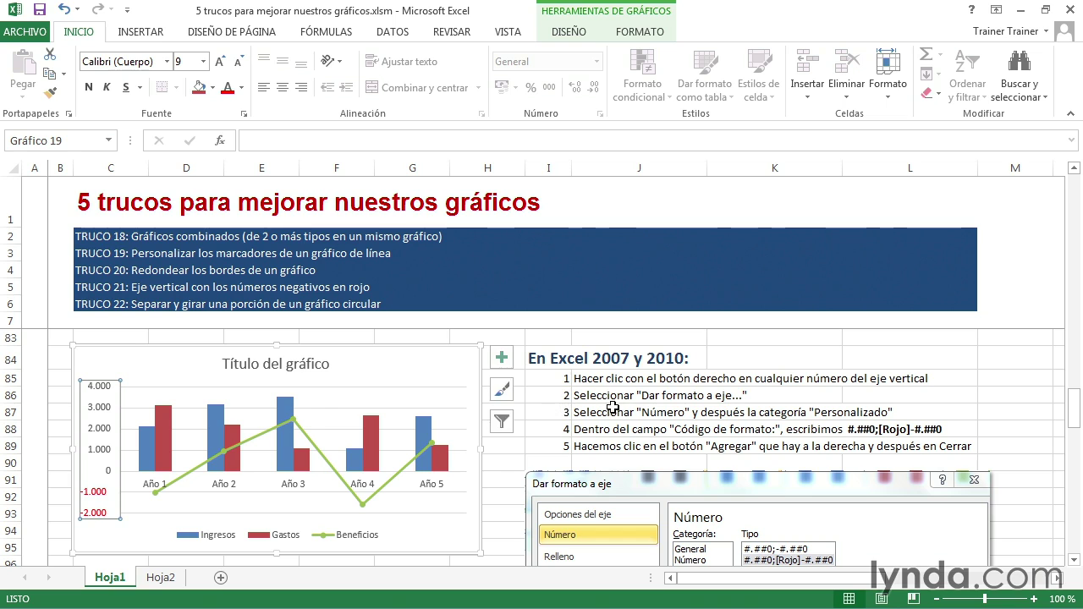
left_click(550, 358)
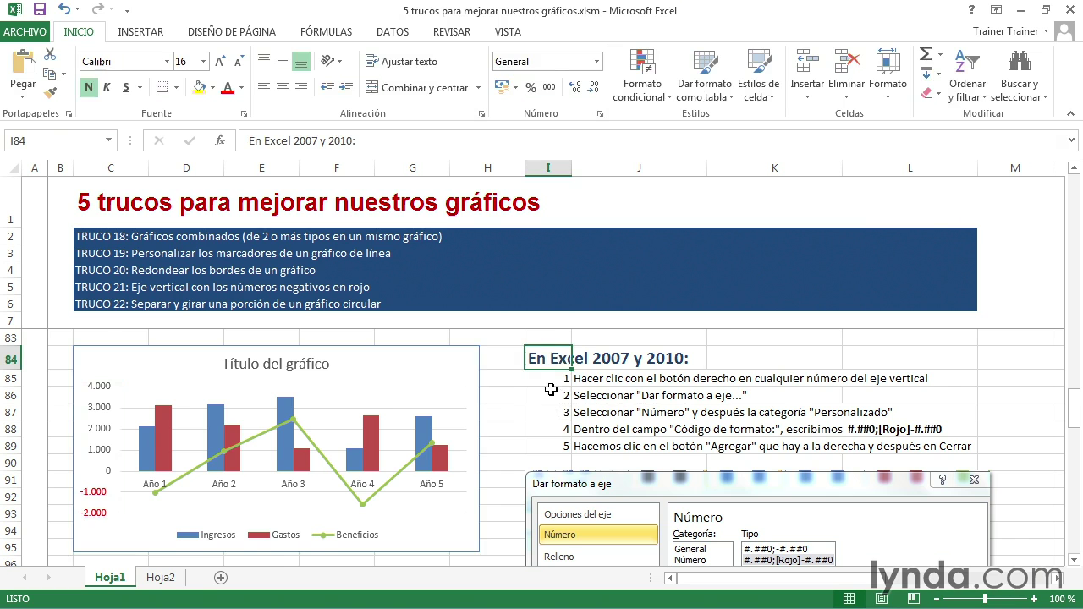
scroll(551, 390, "down", 3)
scroll(551, 389, "down", 6)
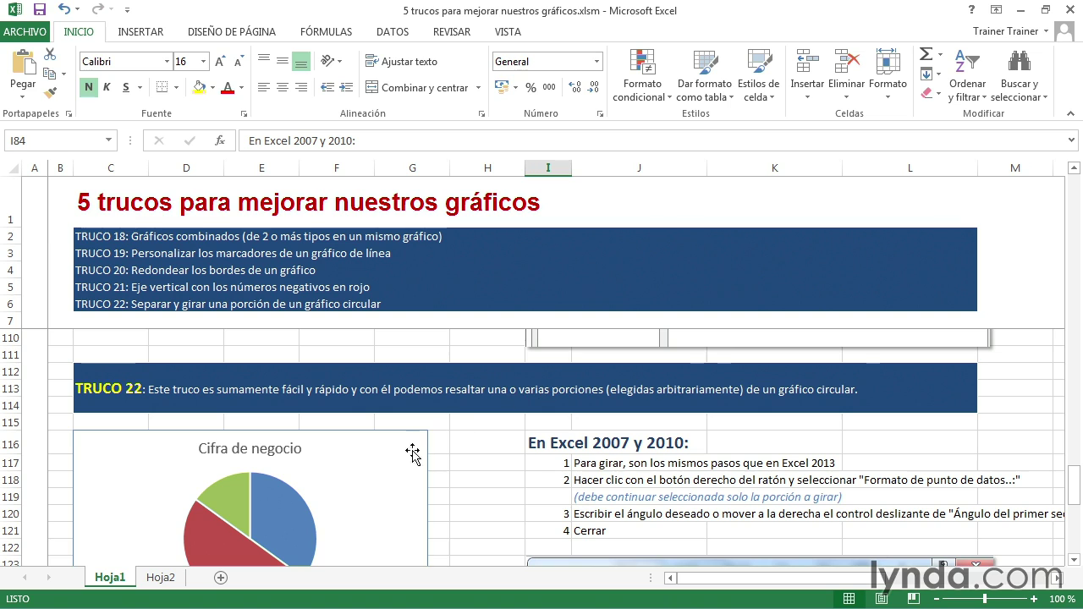
Step: Rotate the pie series so its first slice angle (Ángulo del primer sector) is 33°
right_click(280, 507)
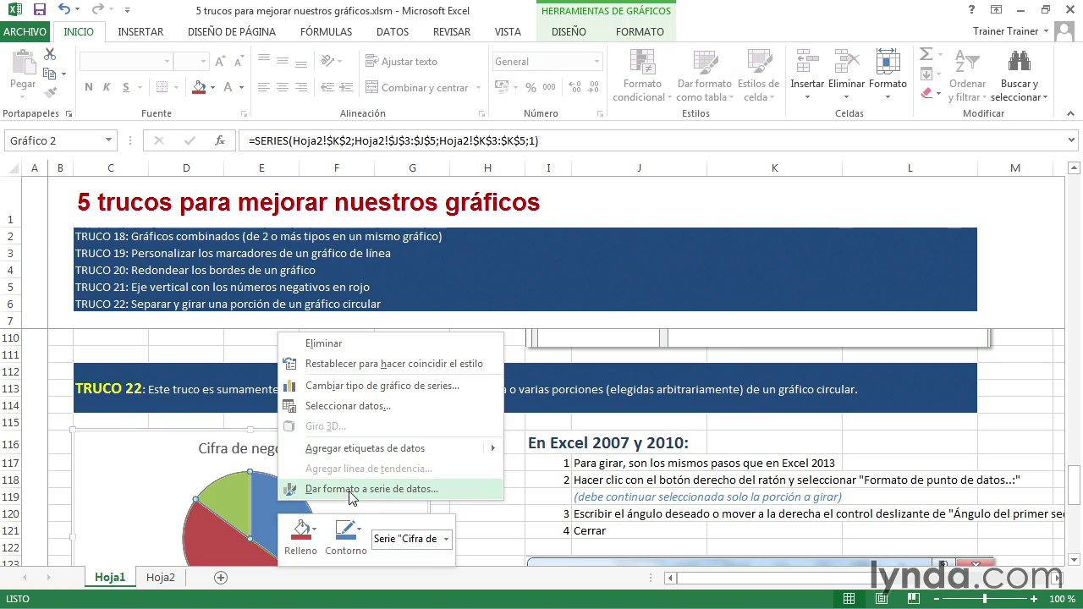
left_click(385, 490)
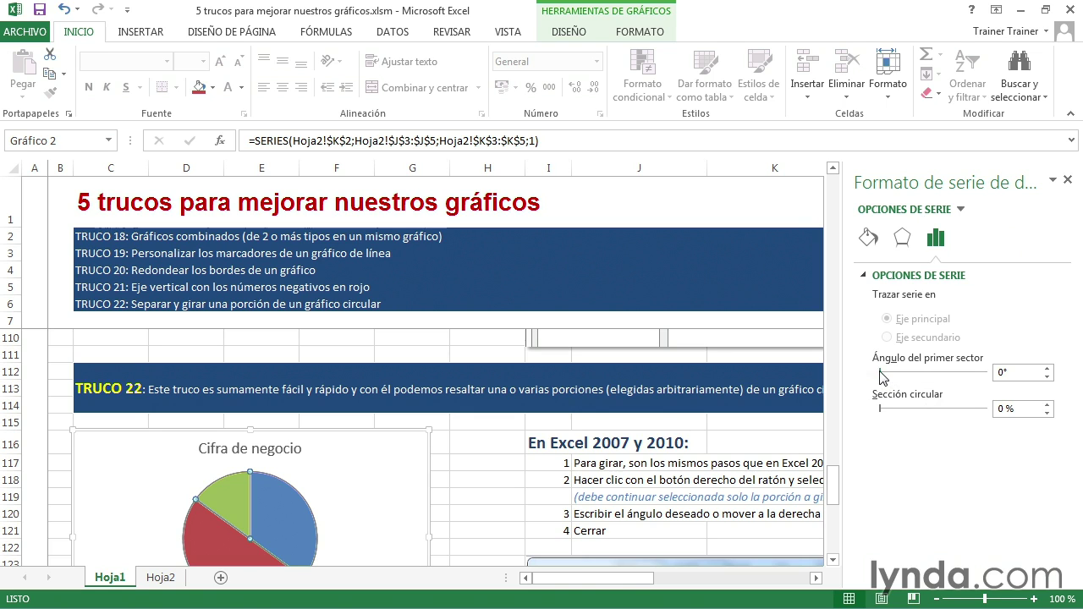
left_click_drag(881, 373, 907, 373)
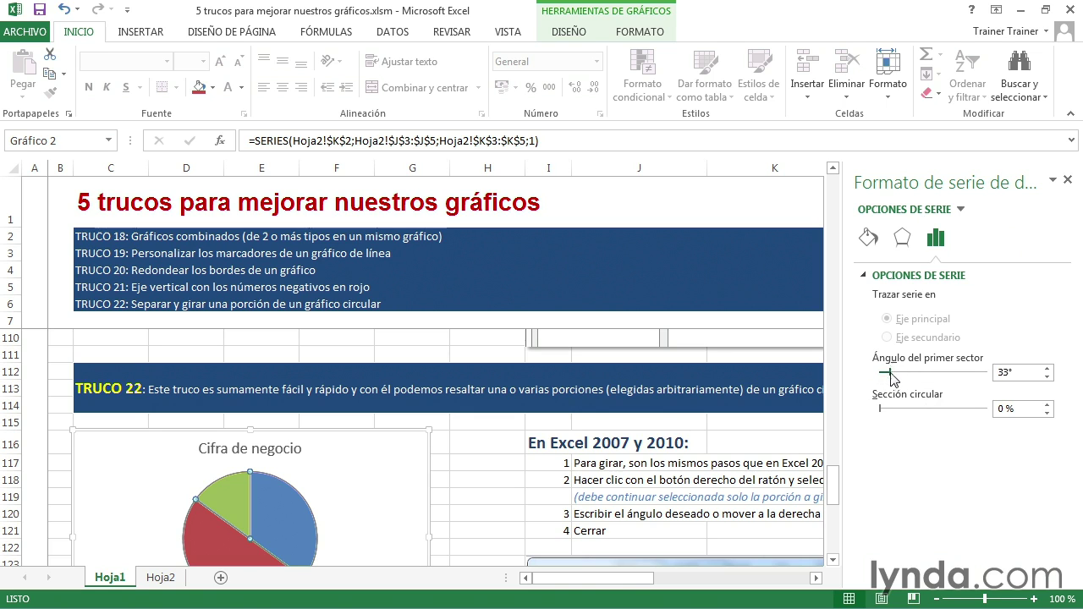